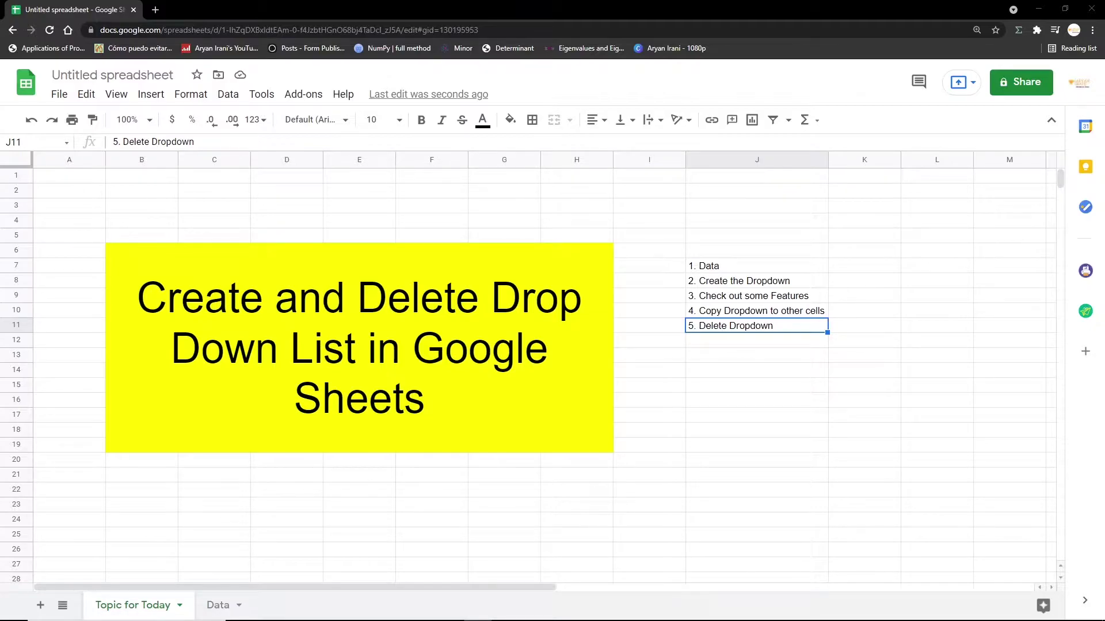
Step: Step through agenda items J7–J10, then switch to the Data sheet with the colour list
click(728, 262)
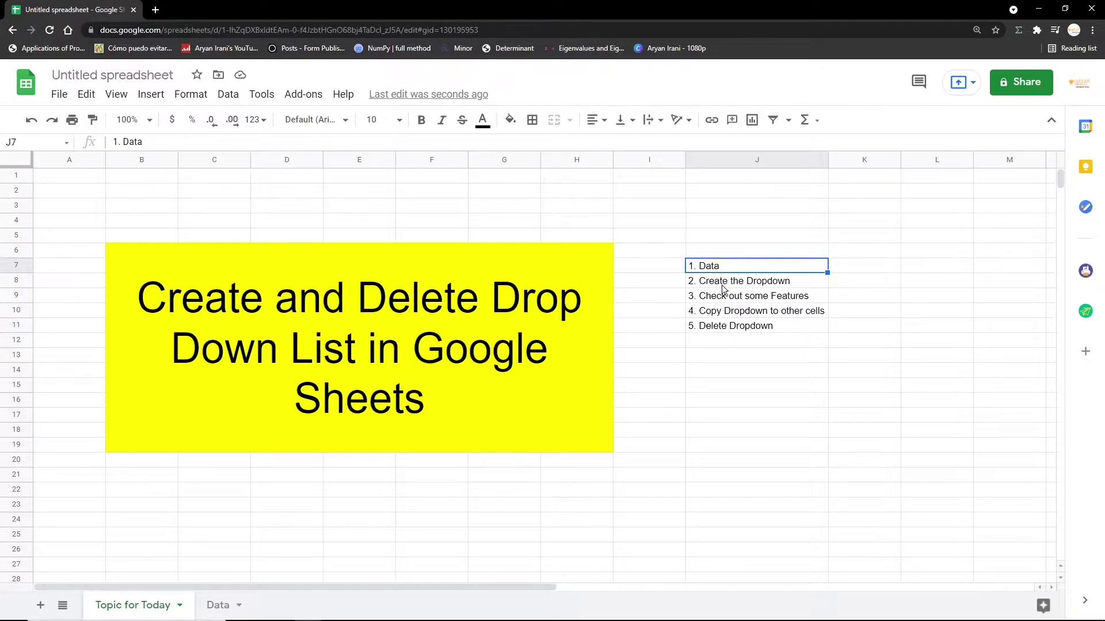
click(723, 286)
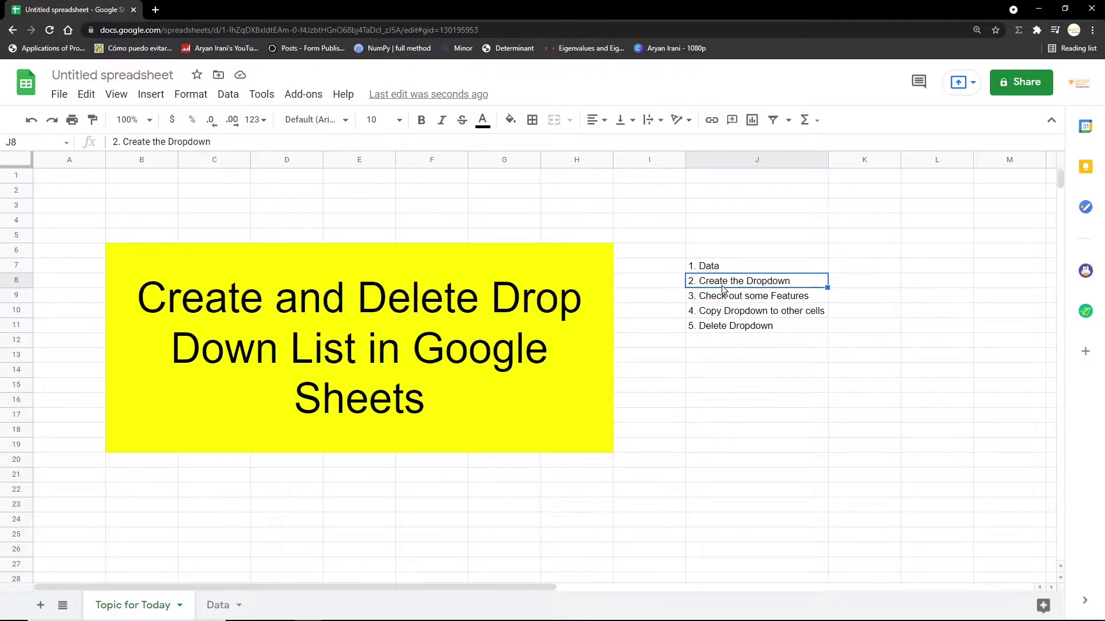
click(724, 302)
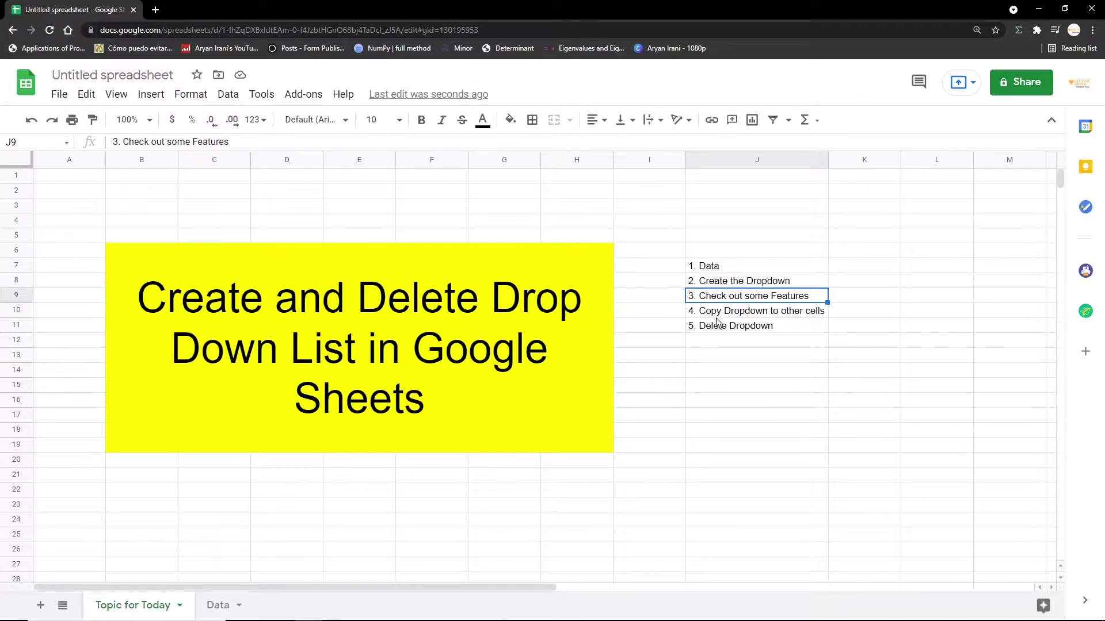
click(721, 316)
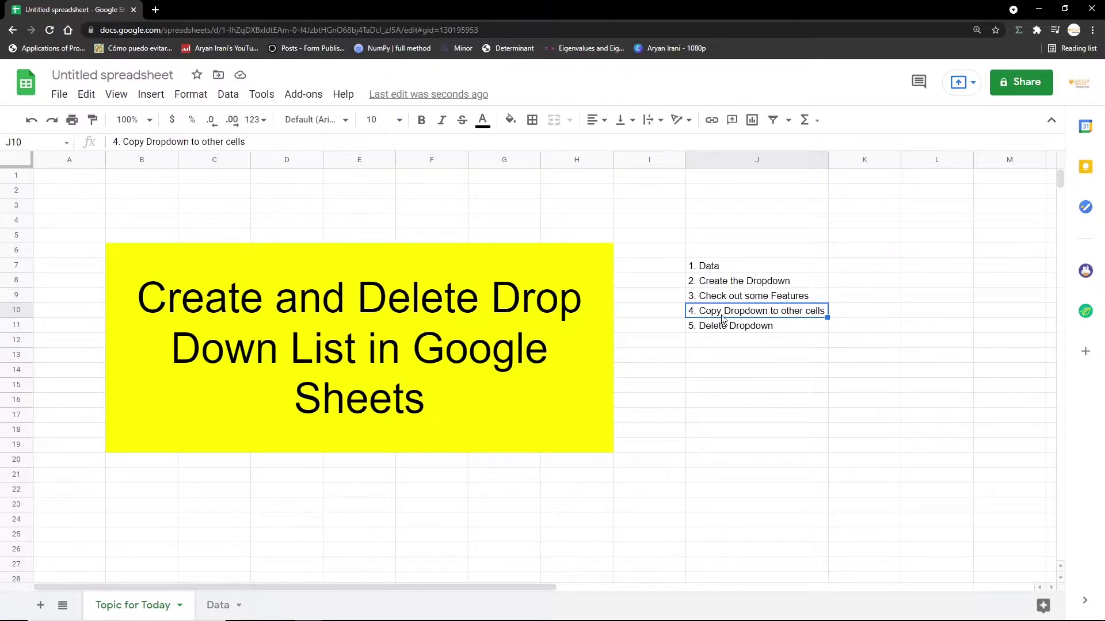
click(220, 605)
Step: Select cell C2 below the 'Select your Favourite Colour' label on the Data sheet
click(195, 352)
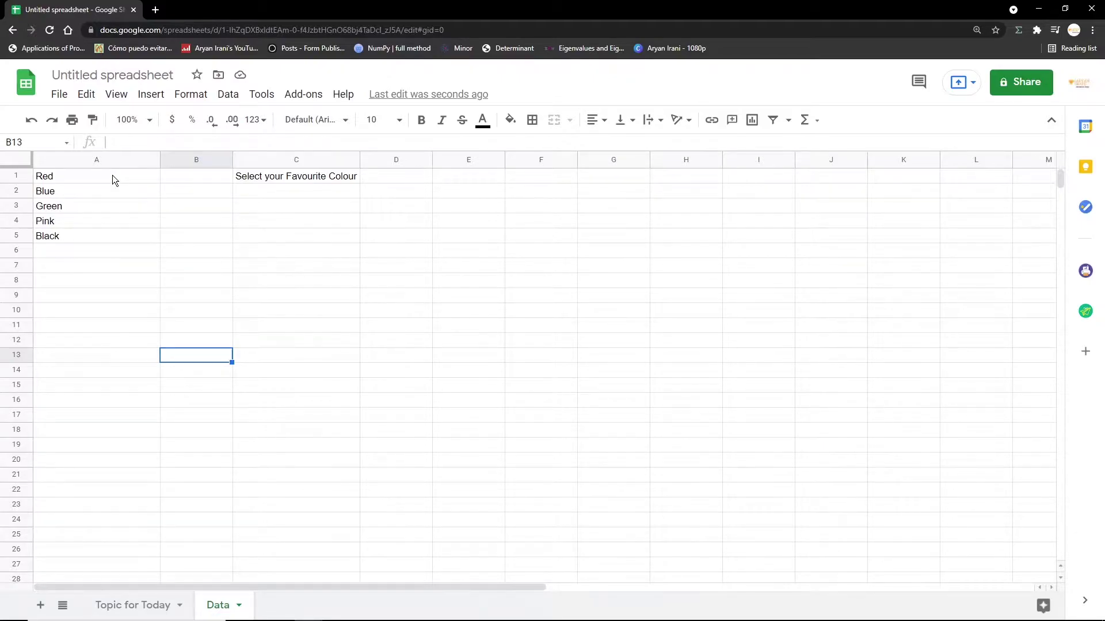
click(246, 193)
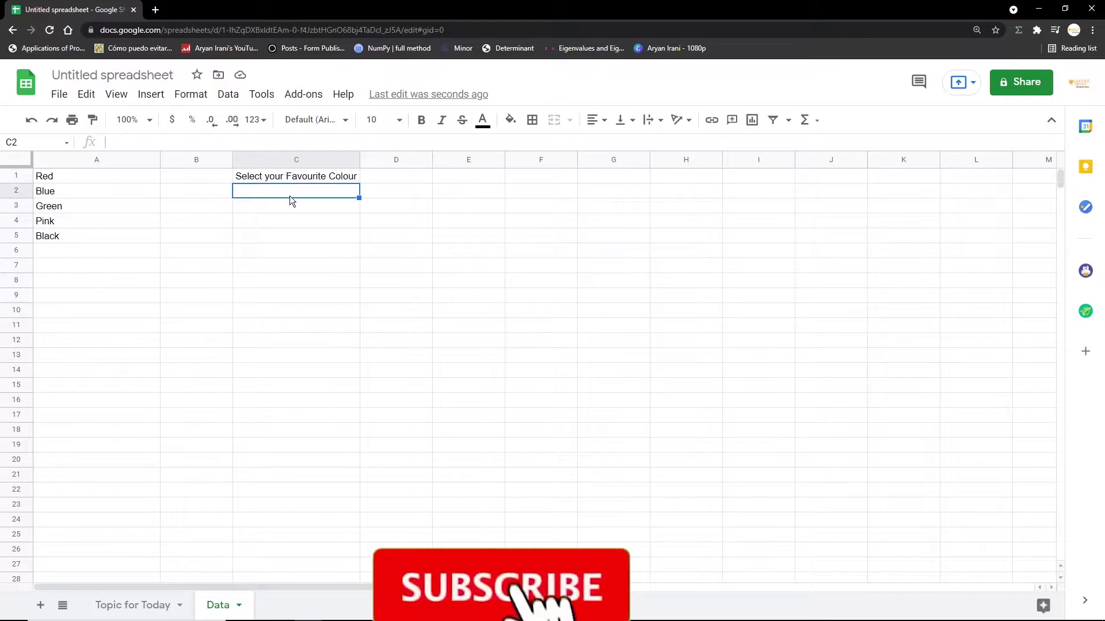
Step: Open the Data validation settings for cell C2
click(239, 94)
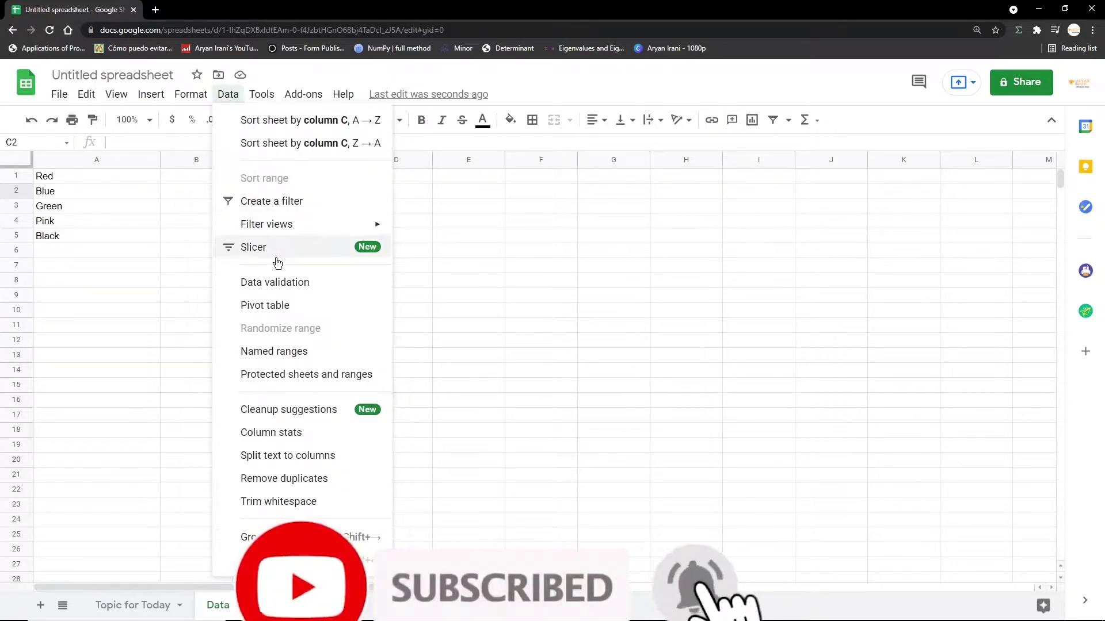
click(280, 286)
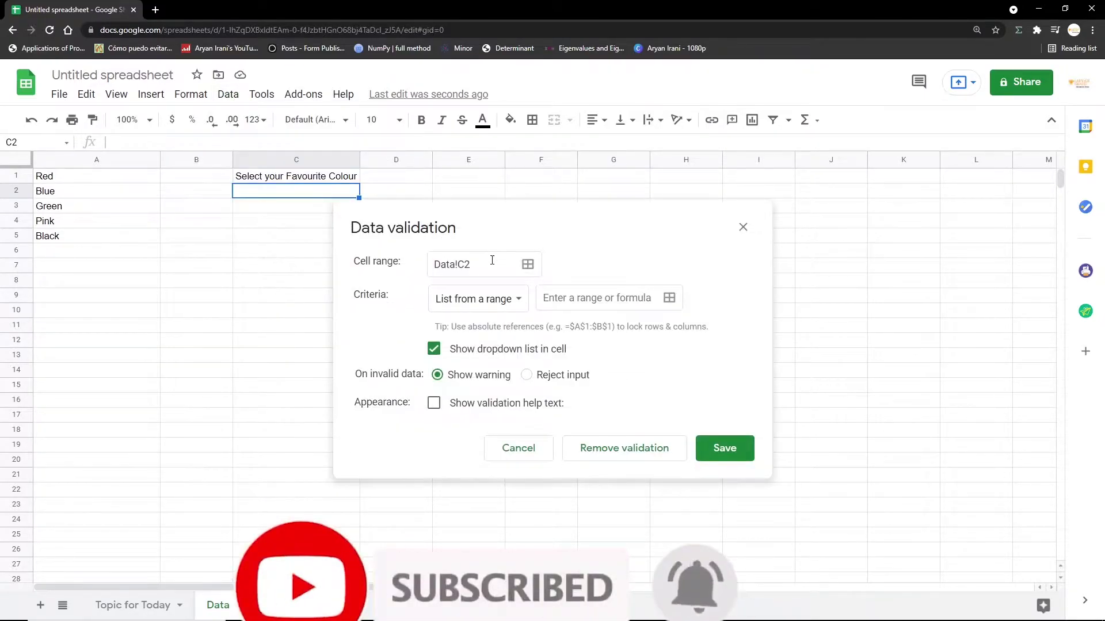
drag(471, 265, 447, 266)
click(413, 267)
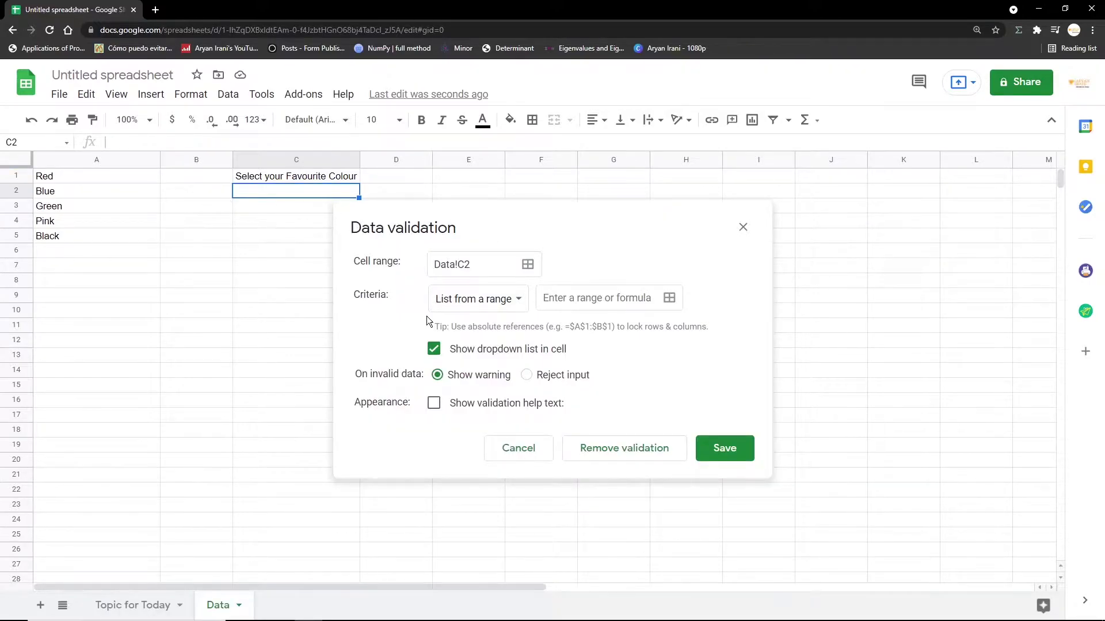
Step: Set the validation criteria to List from a range and focus the range field
click(487, 300)
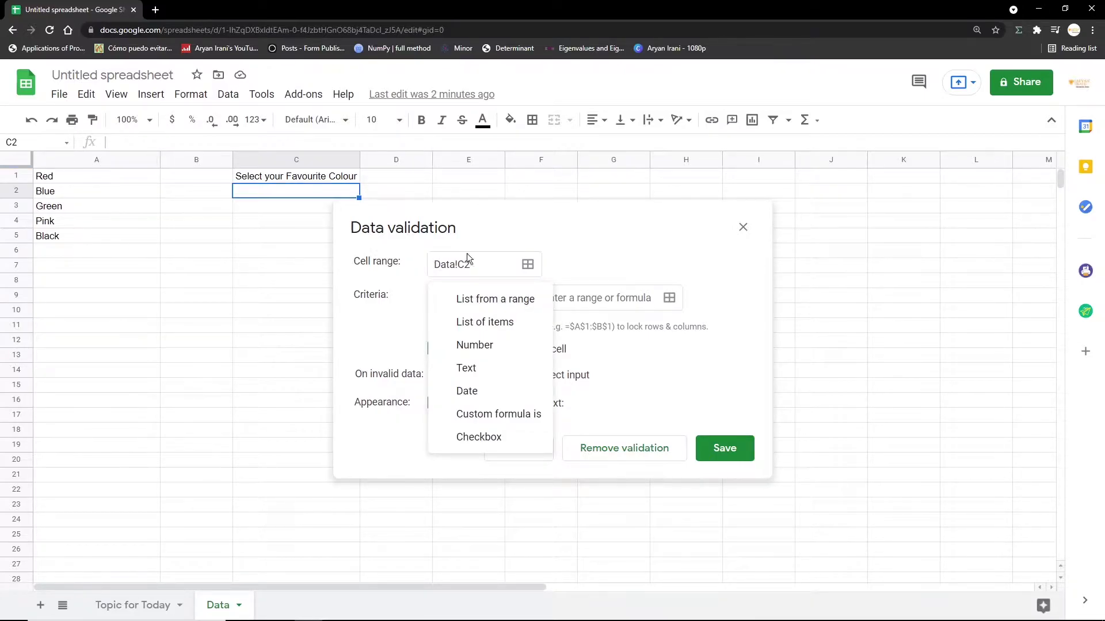
click(503, 321)
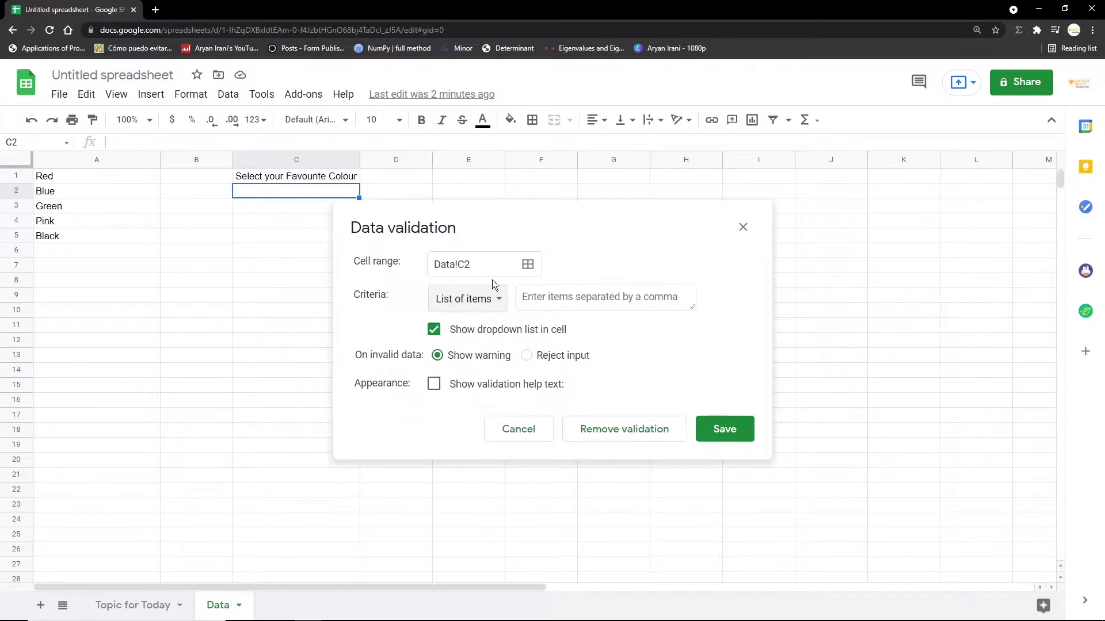
click(489, 297)
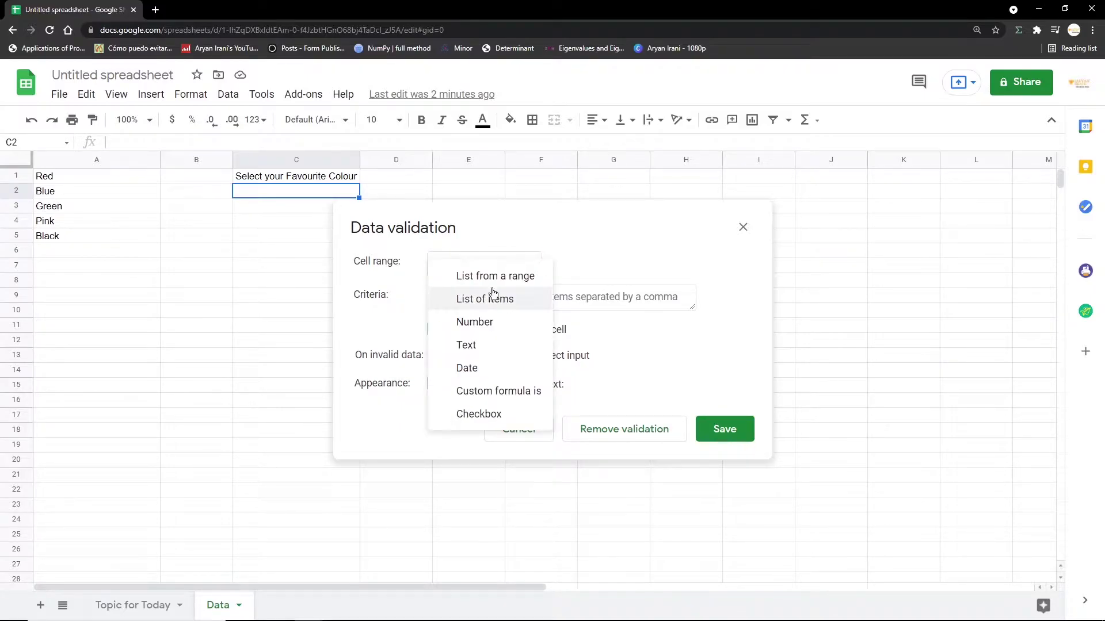
click(495, 277)
click(489, 298)
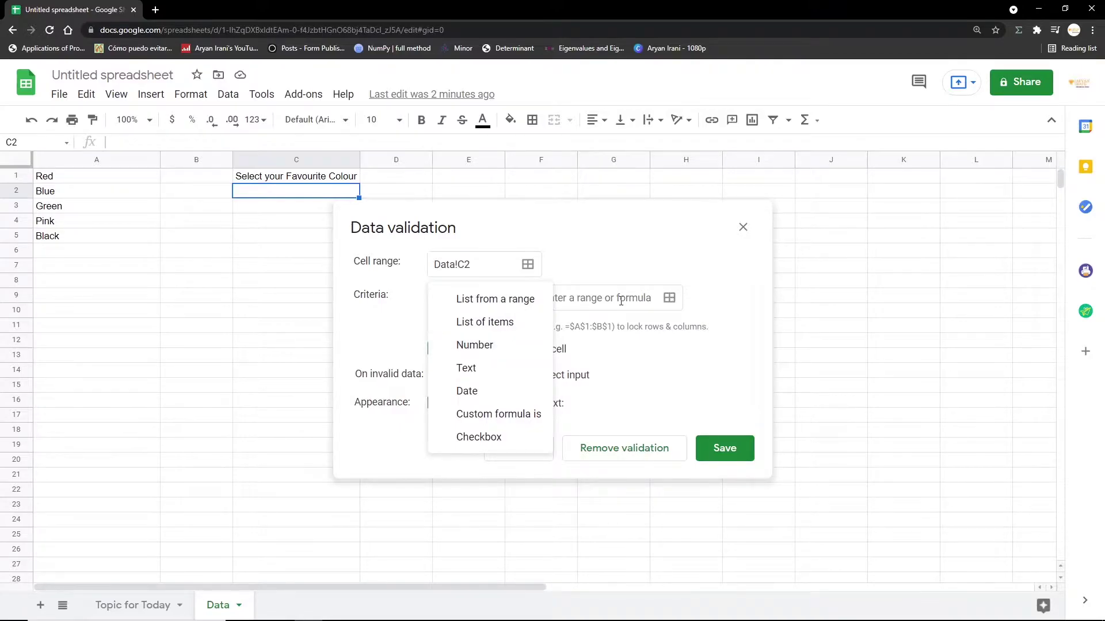
click(639, 290)
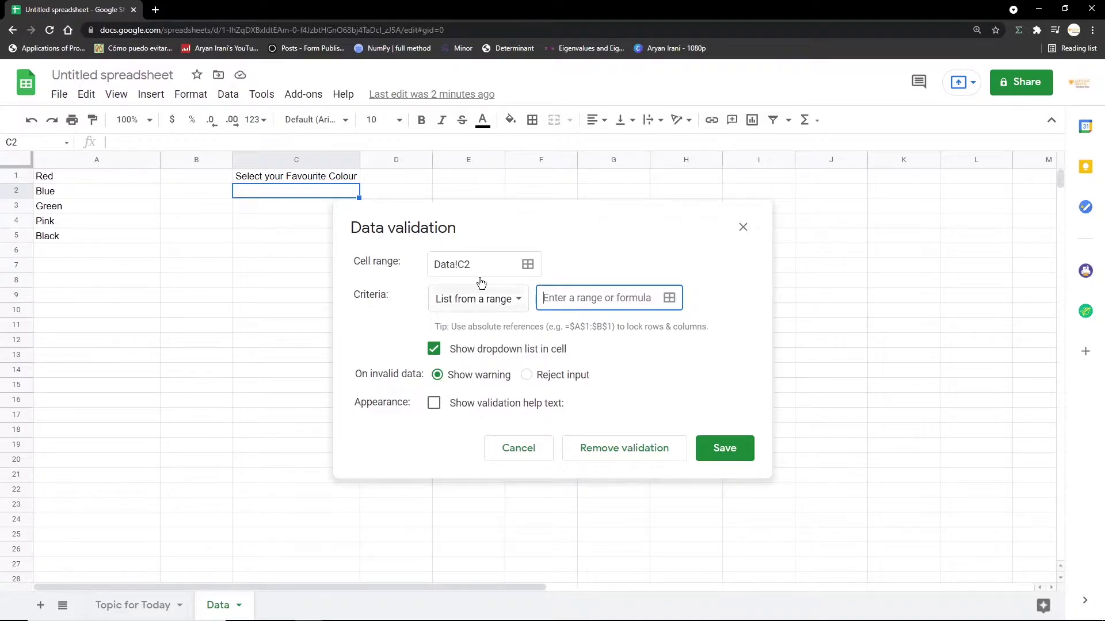
Step: Choose A1:A5 as the source range for C2's colour list and confirm it
drag(82, 176, 75, 240)
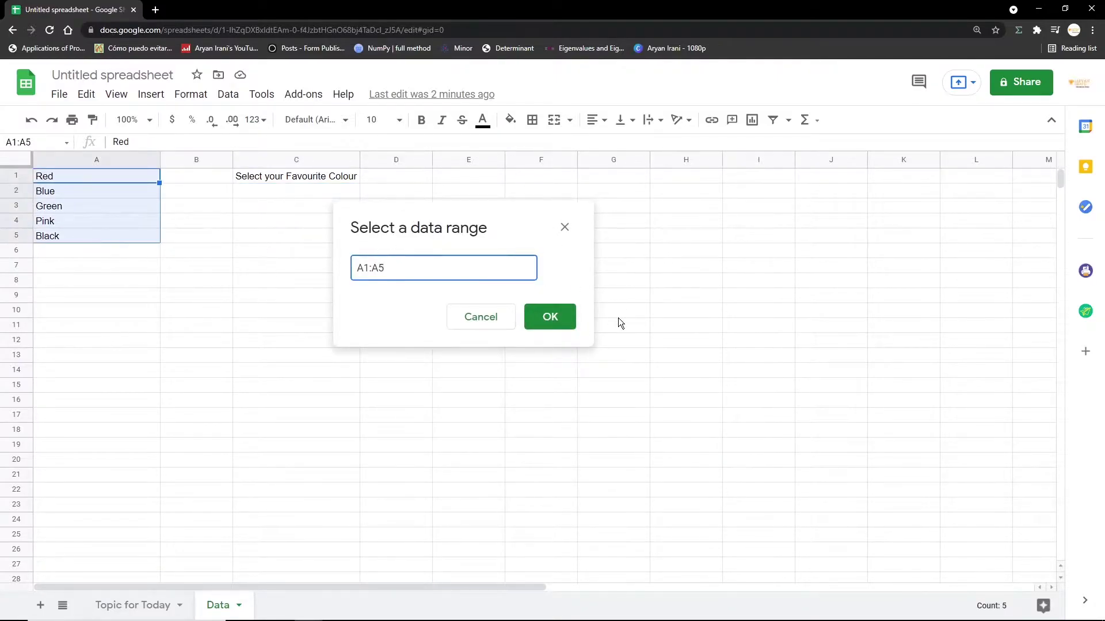
click(562, 320)
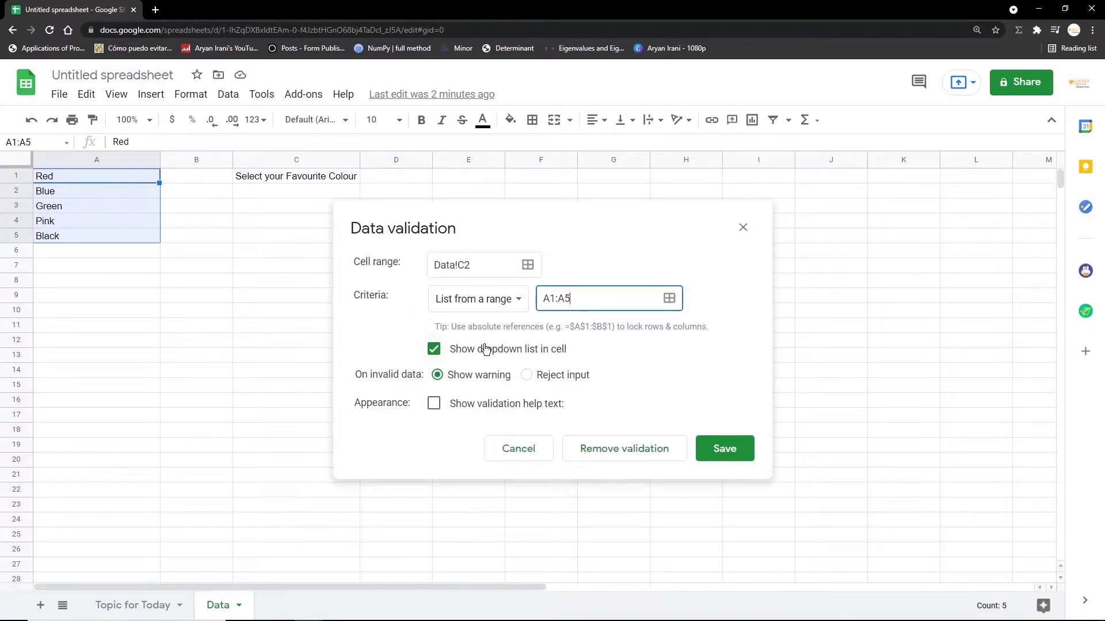
click(534, 356)
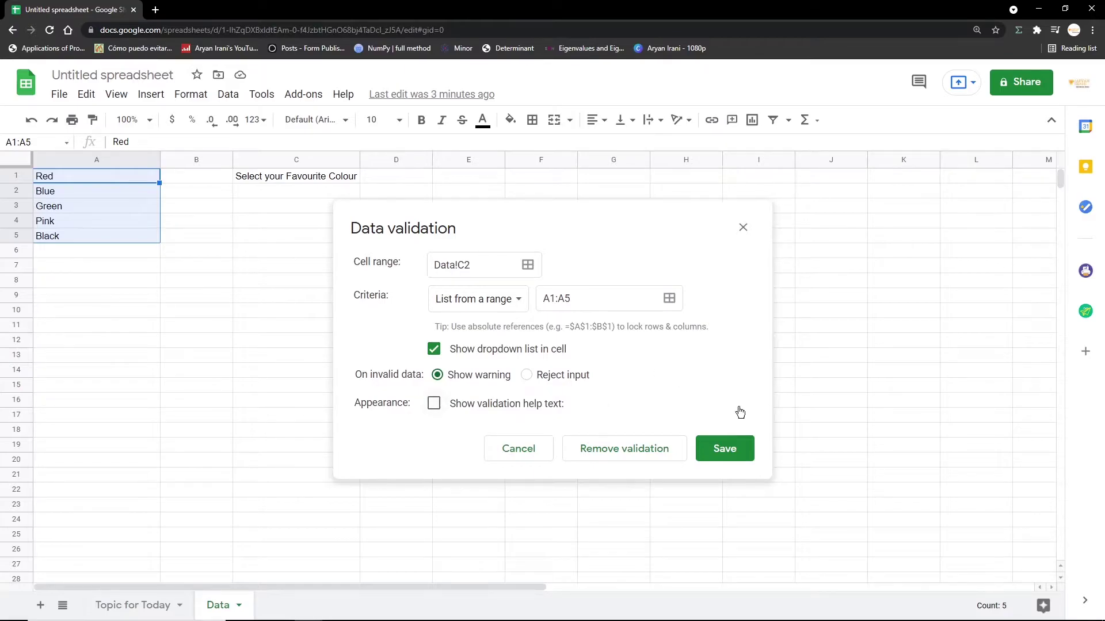
Step: Save the validation rule and pick Blue from C2's new dropdown
click(735, 459)
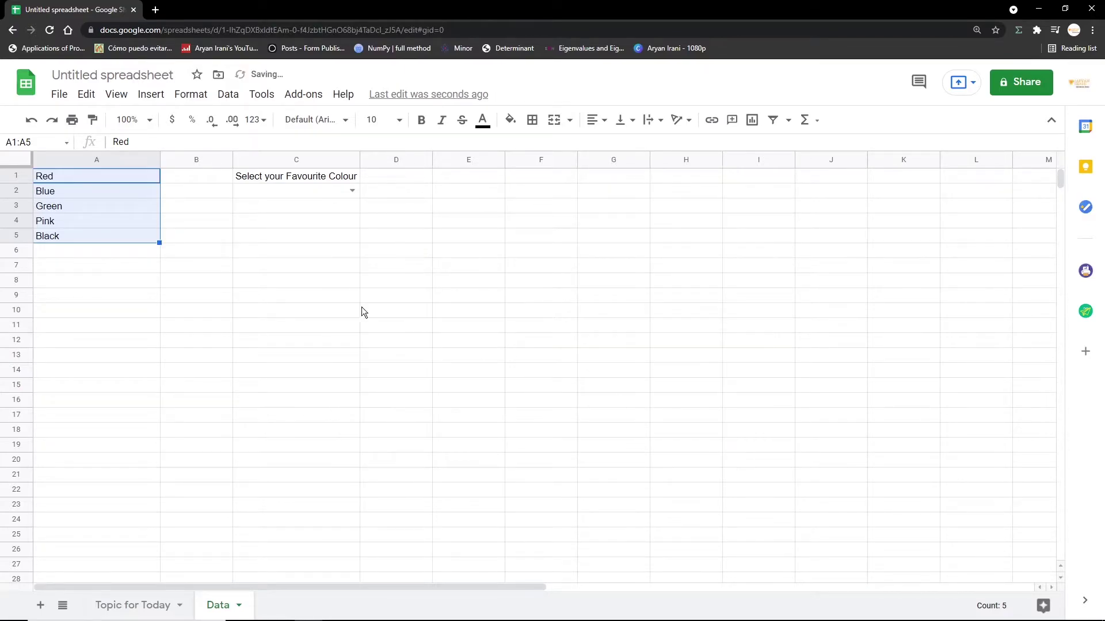
click(302, 271)
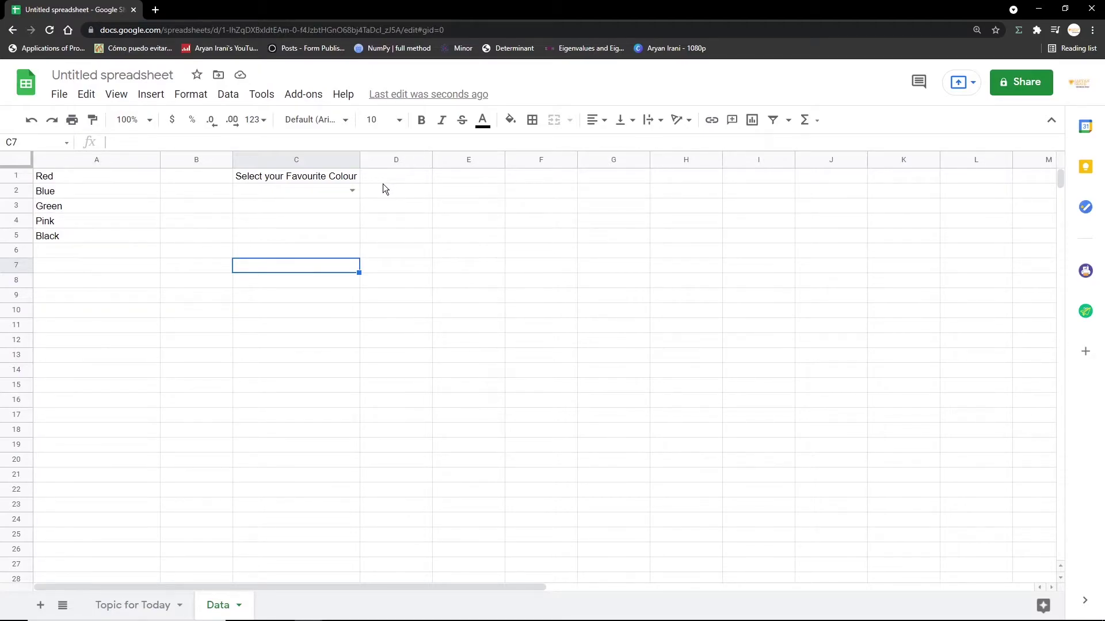
click(353, 194)
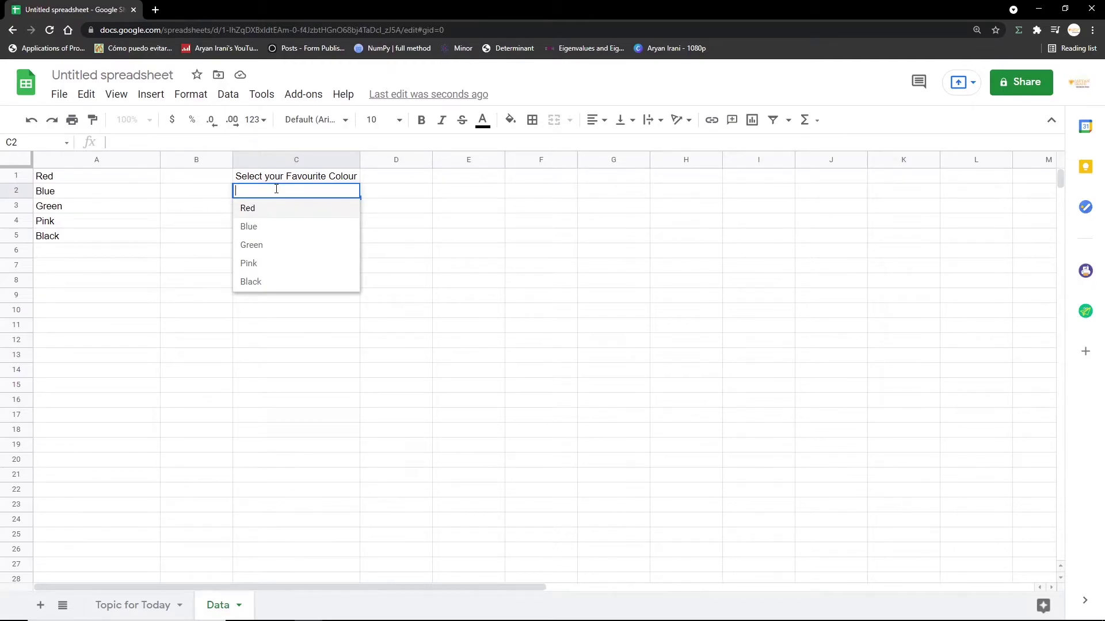
click(279, 229)
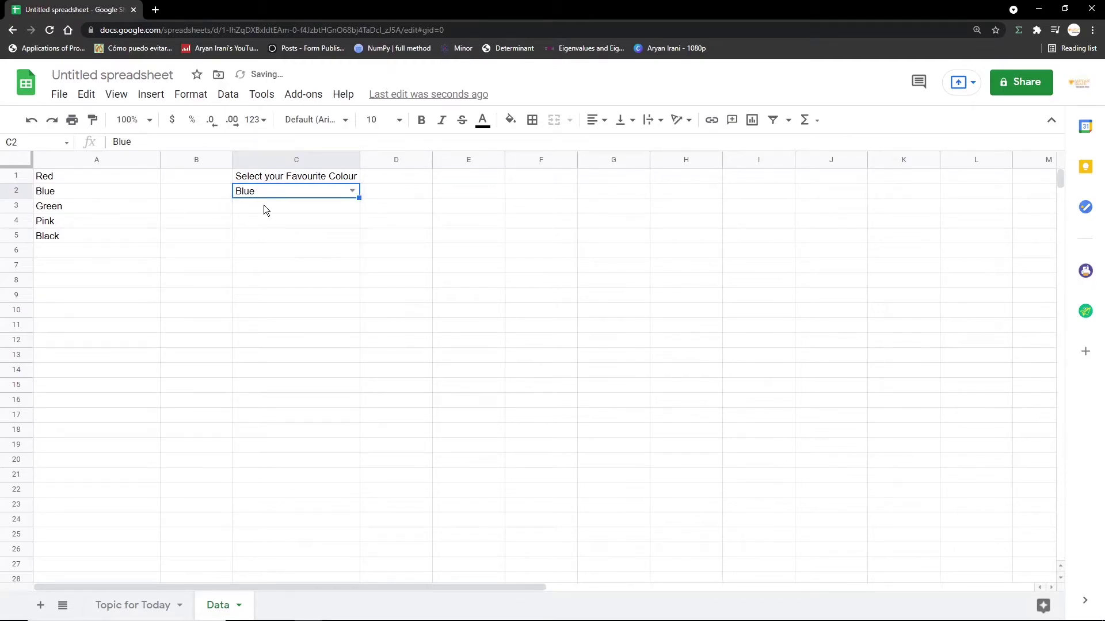
Step: Replace C2's value with typed 'Purple', which gets flagged as invalid
double_click(274, 192)
key(BackSpace)
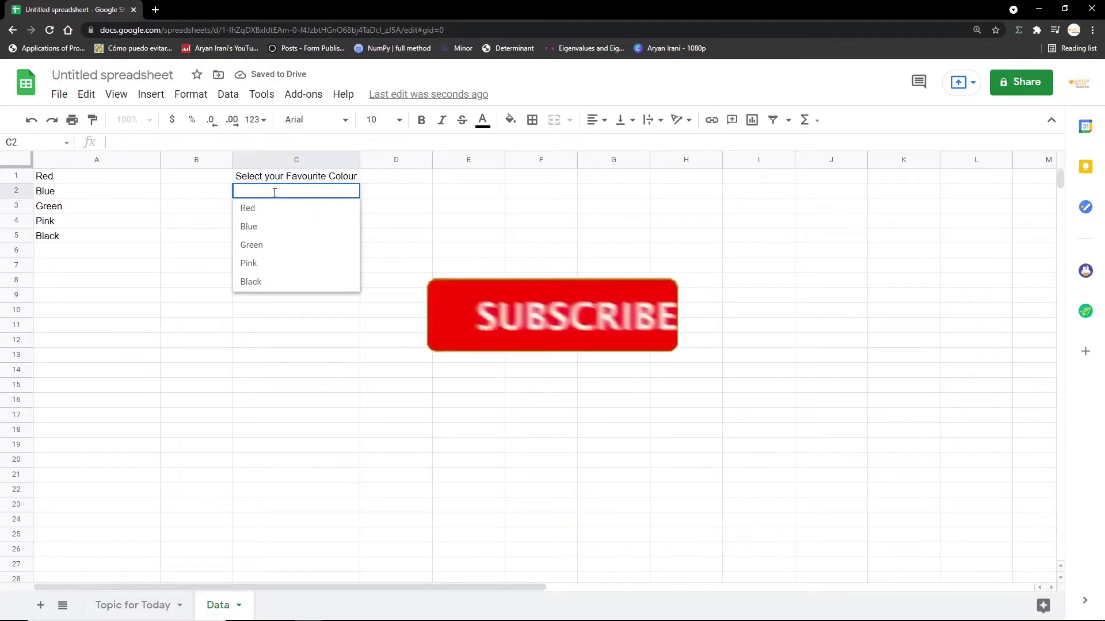
text(P)
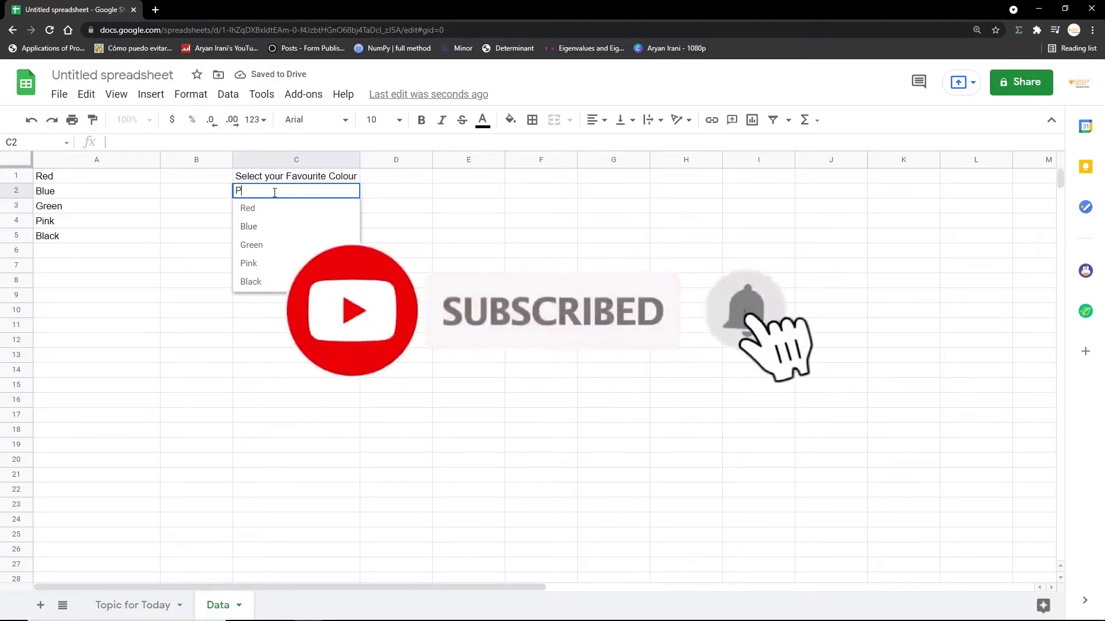
text(urple)
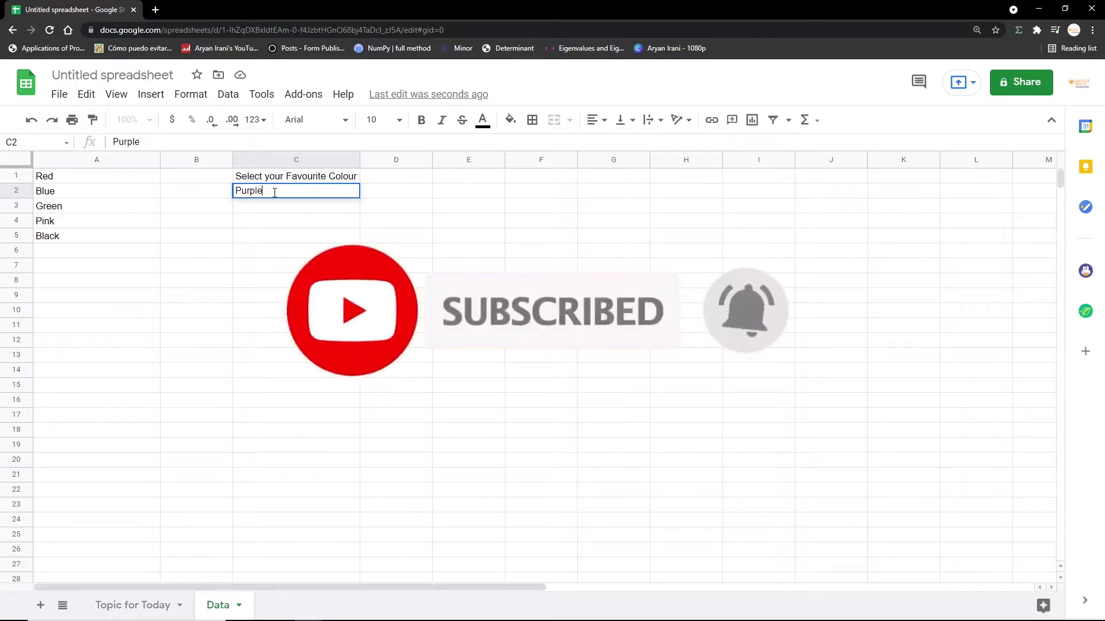
key(Return)
click(451, 235)
mouse_move(353, 190)
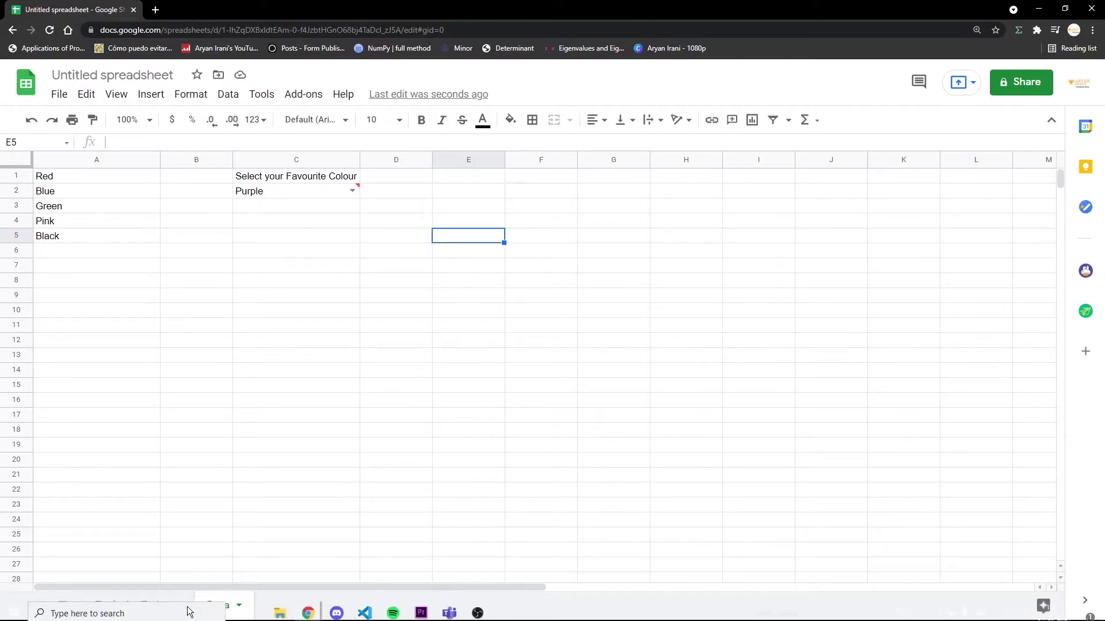
Step: Fill the first three topics J7:J9 green on the Topic for Today sheet
click(154, 605)
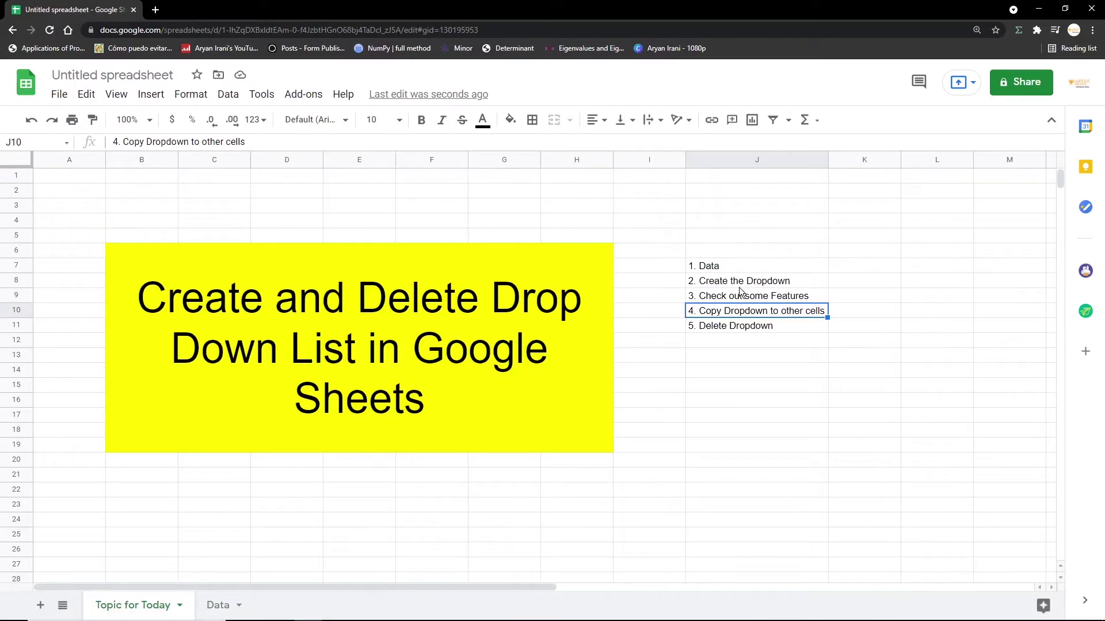
drag(737, 265, 735, 305)
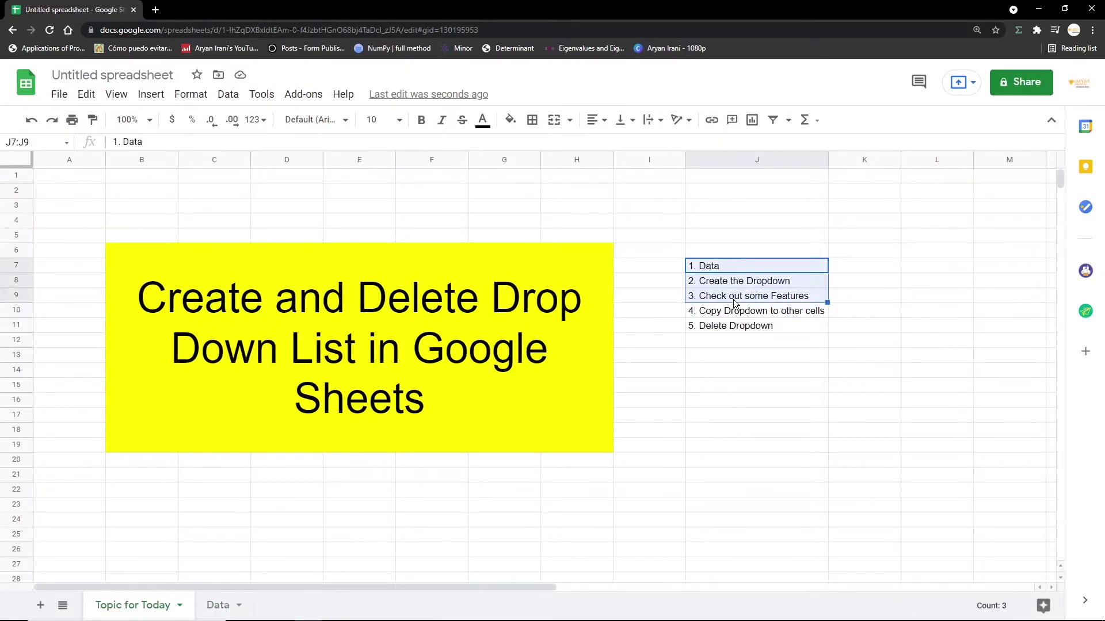
click(509, 120)
click(569, 183)
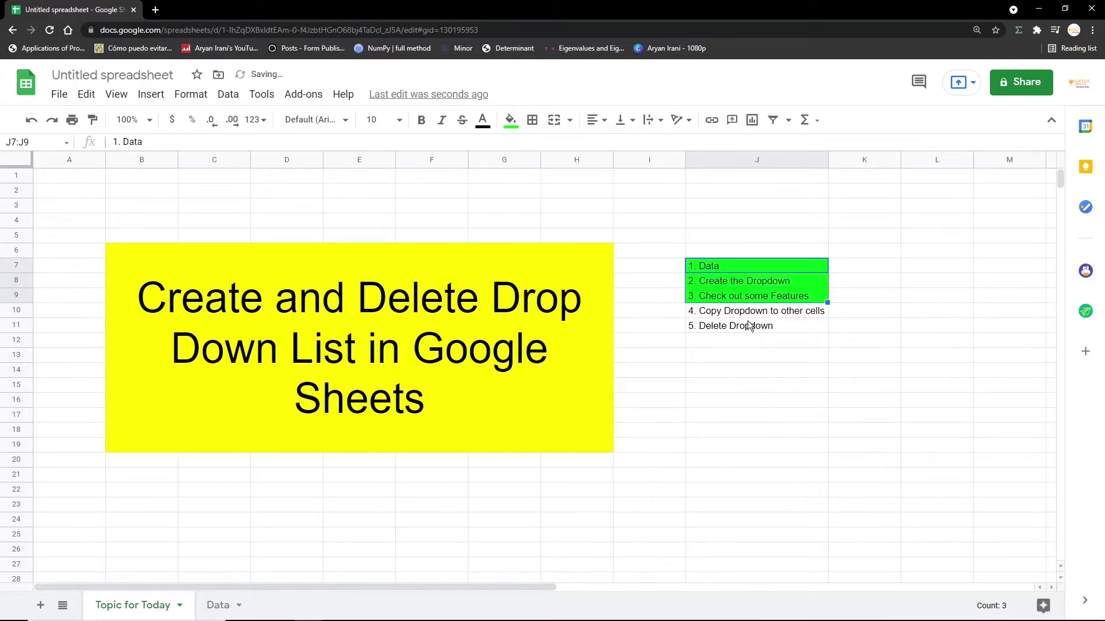
click(749, 325)
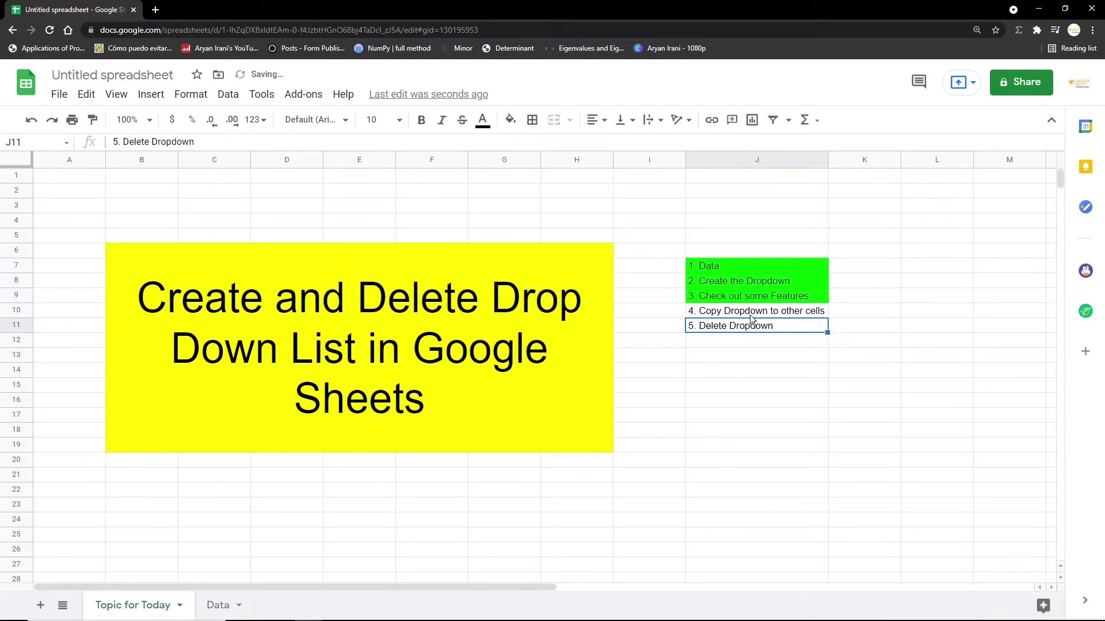
Step: On the Data sheet, set C2 back to Blue from its dropdown
click(217, 605)
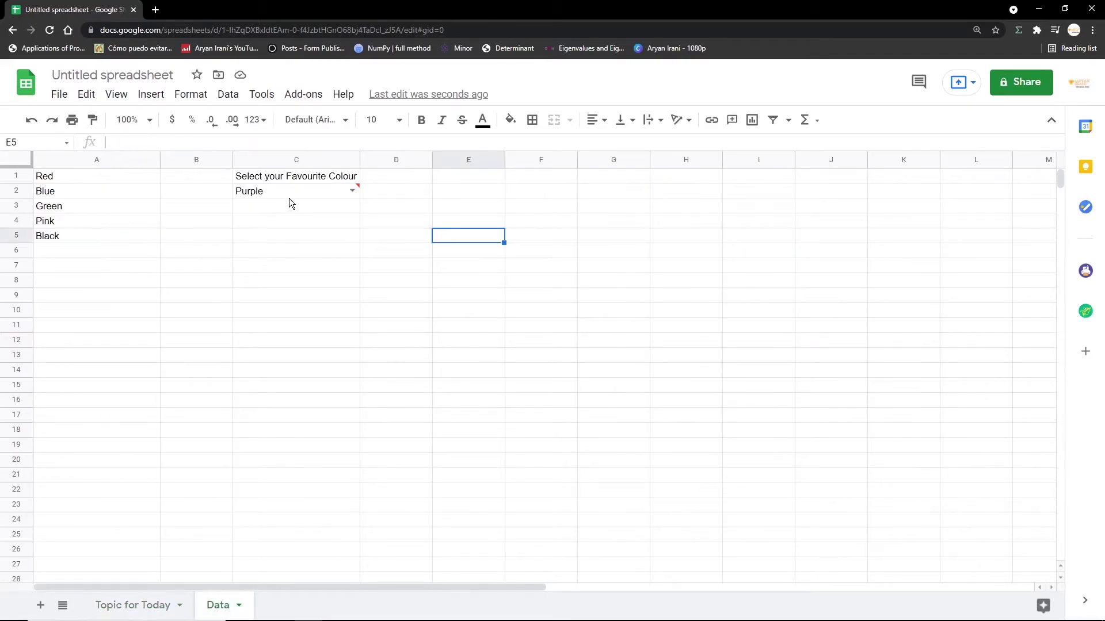
click(295, 191)
double_click(297, 192)
click(293, 230)
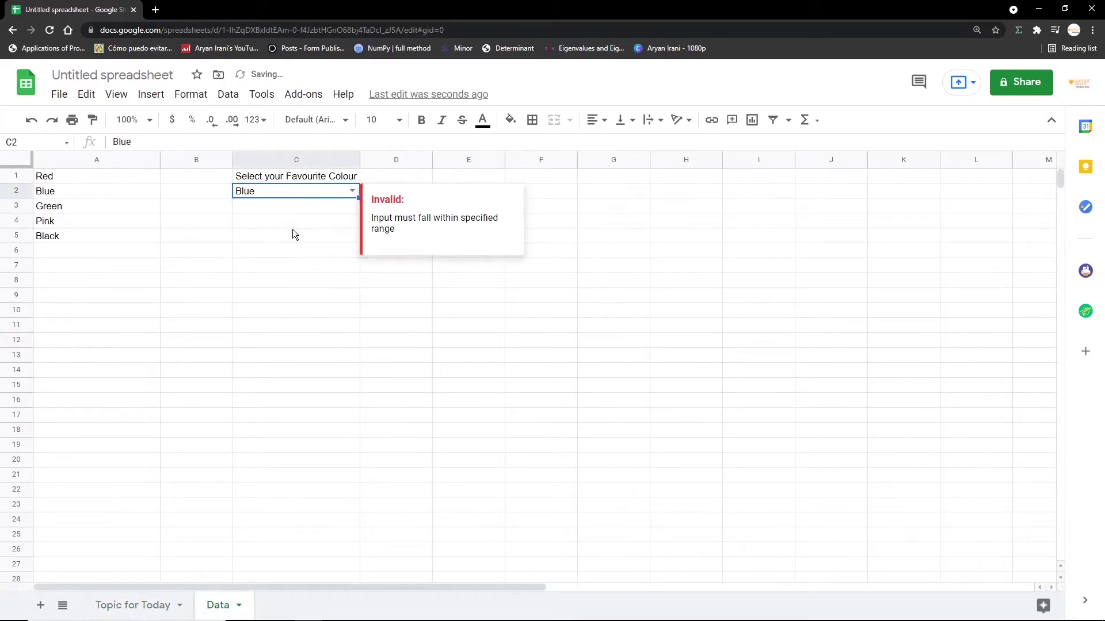
click(352, 266)
click(330, 191)
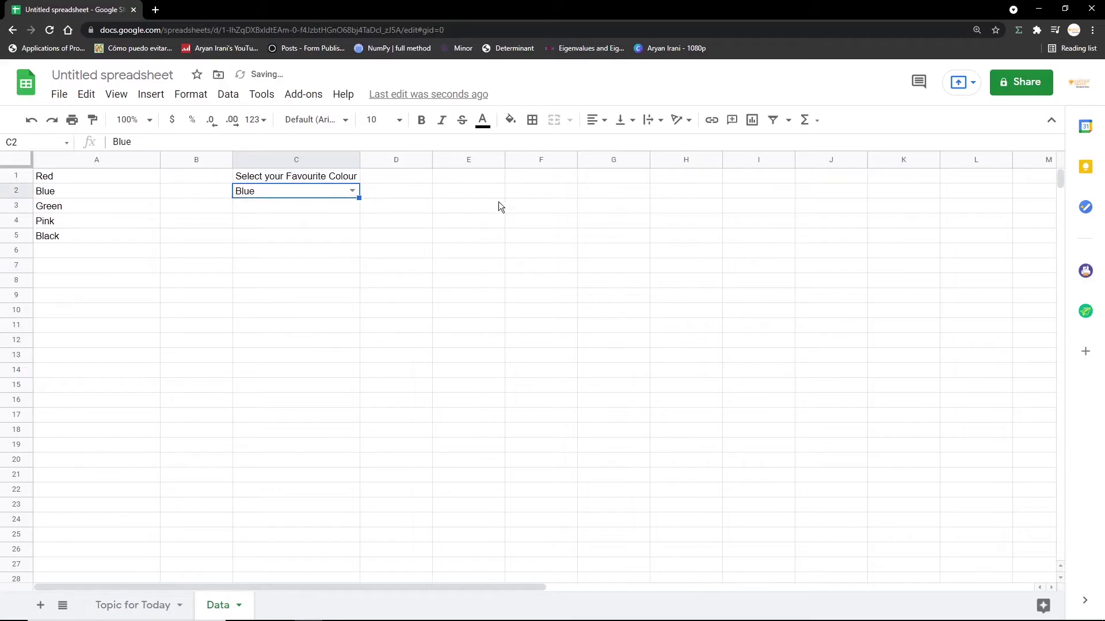
drag(537, 195, 535, 355)
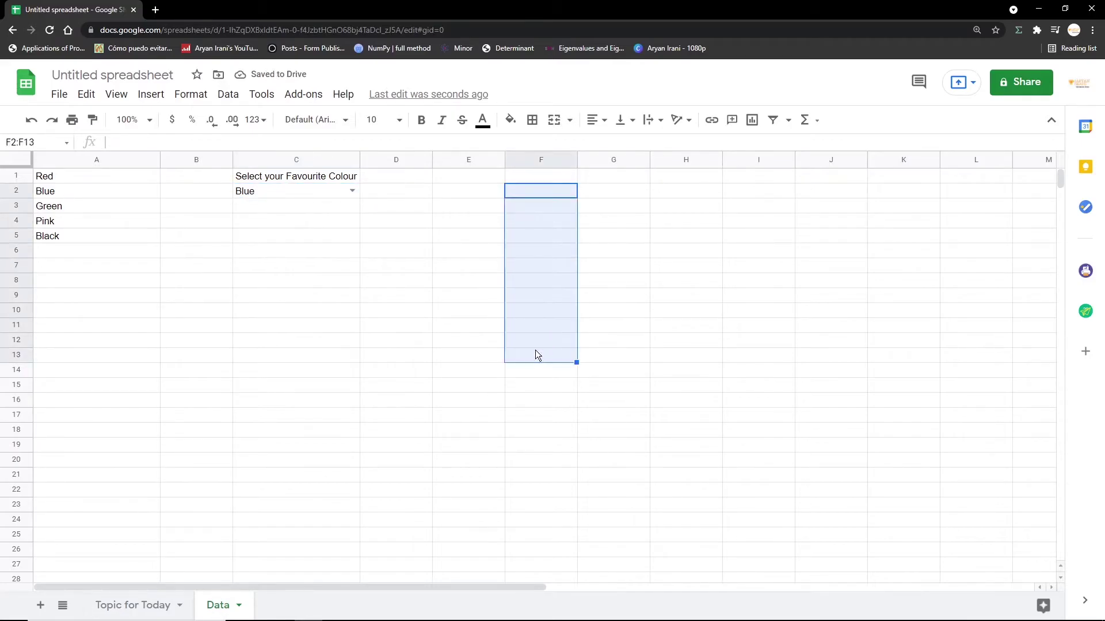
Step: Copy C2 and paste only its data validation into F2:F12
click(296, 188)
right_click(296, 187)
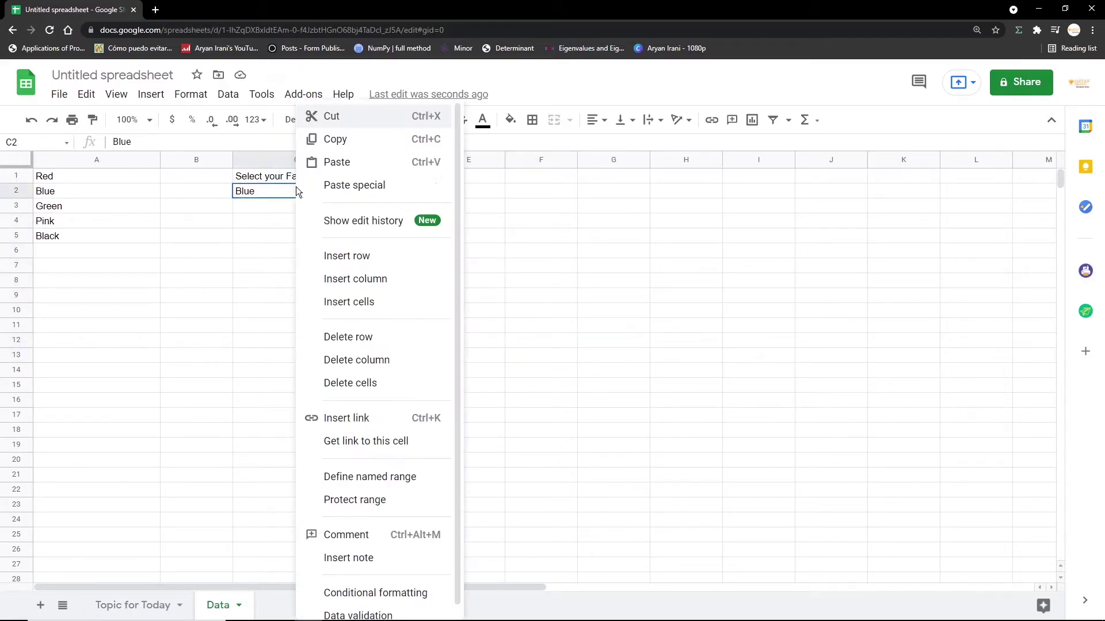
click(334, 139)
drag(534, 201, 547, 334)
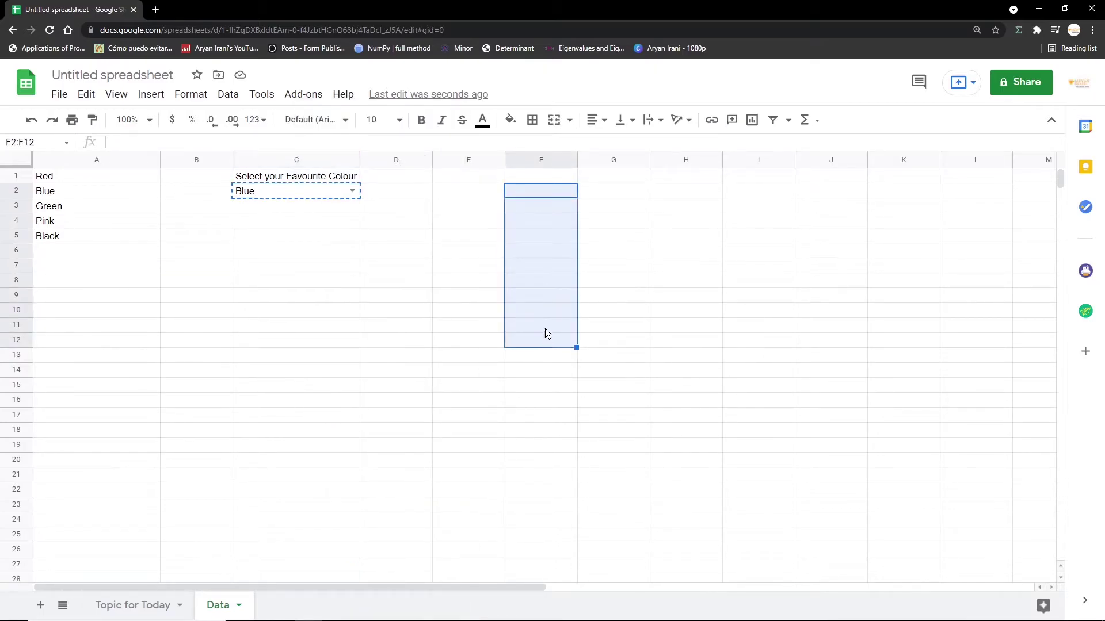
right_click(529, 232)
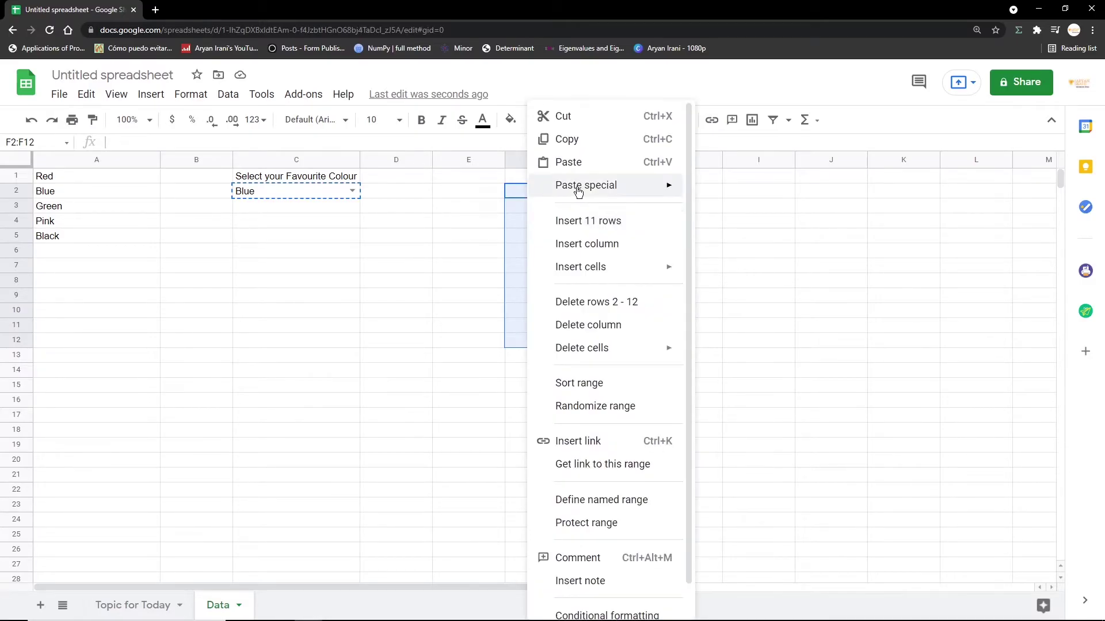
mouse_move(578, 191)
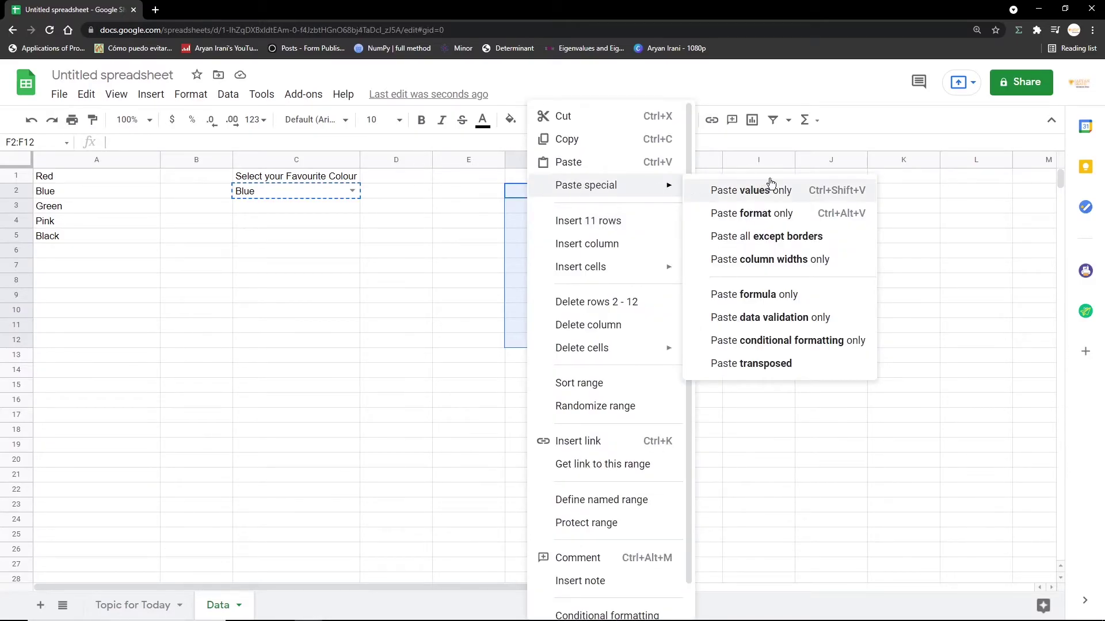
click(788, 318)
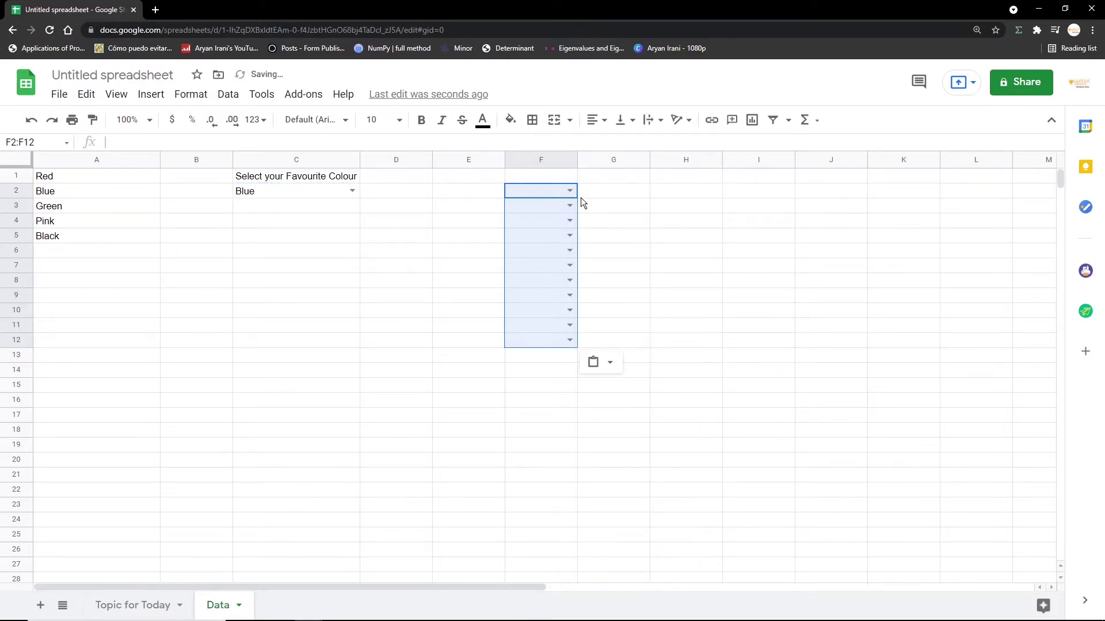
click(597, 190)
Step: Check the new colour dropdowns in F2 and F6 without choosing a value
drag(536, 193, 538, 354)
click(498, 373)
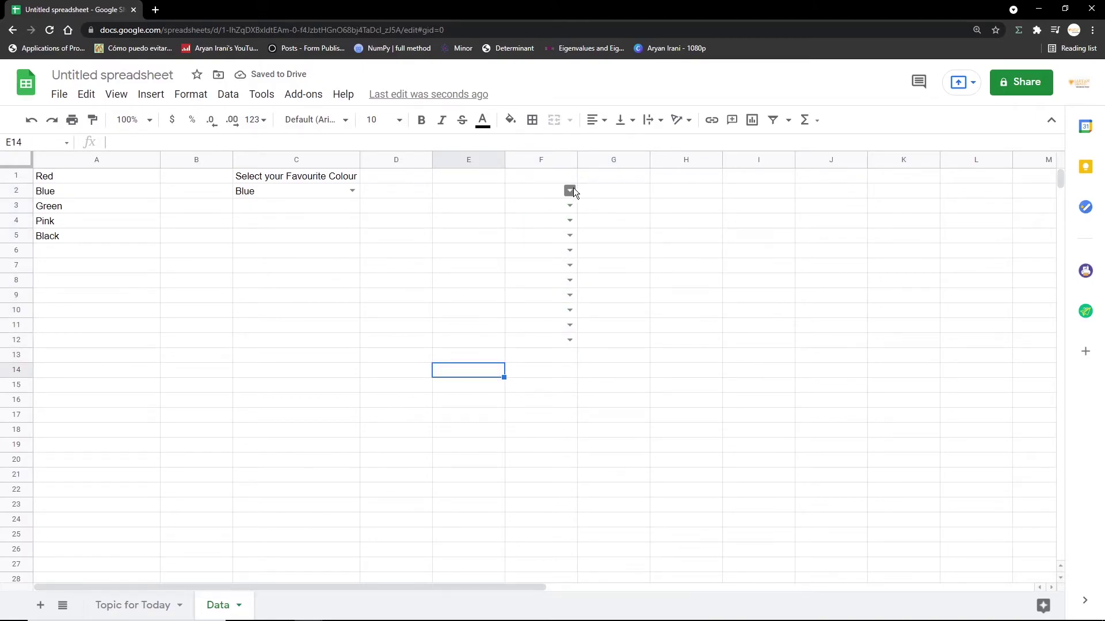
click(573, 189)
click(720, 250)
click(572, 252)
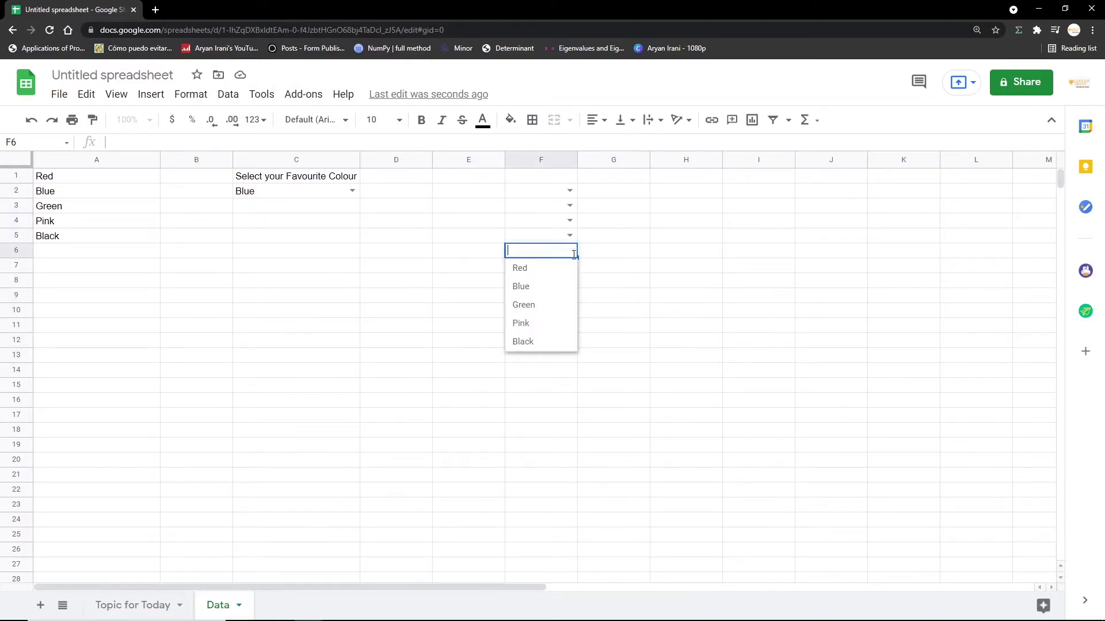
click(394, 272)
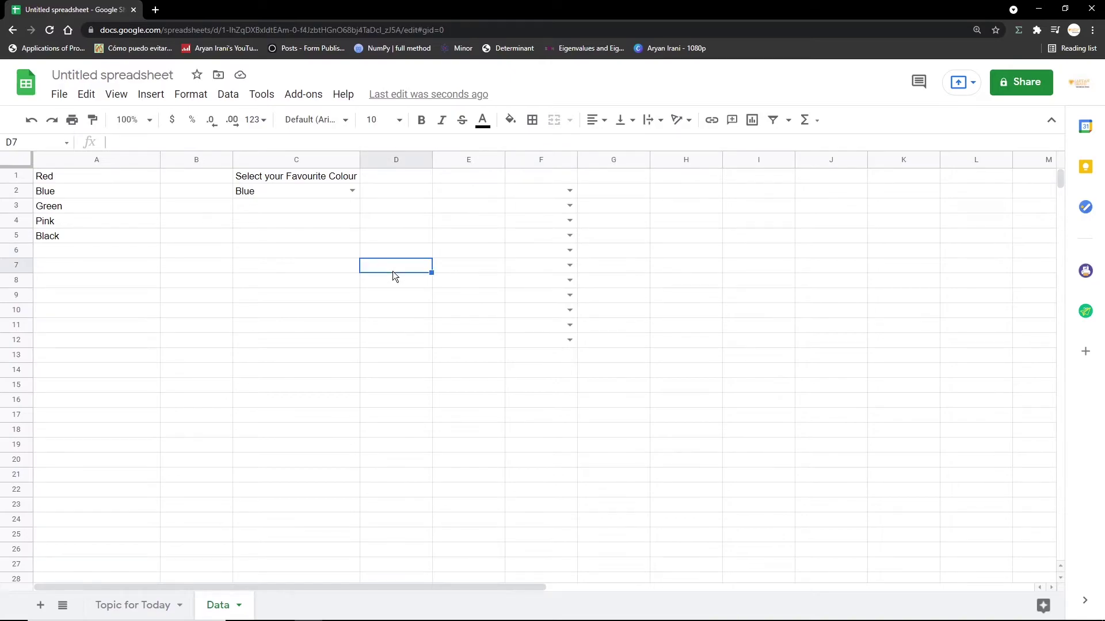
Step: Fill topic 4 (J10) green on the Topic for Today sheet
click(100, 604)
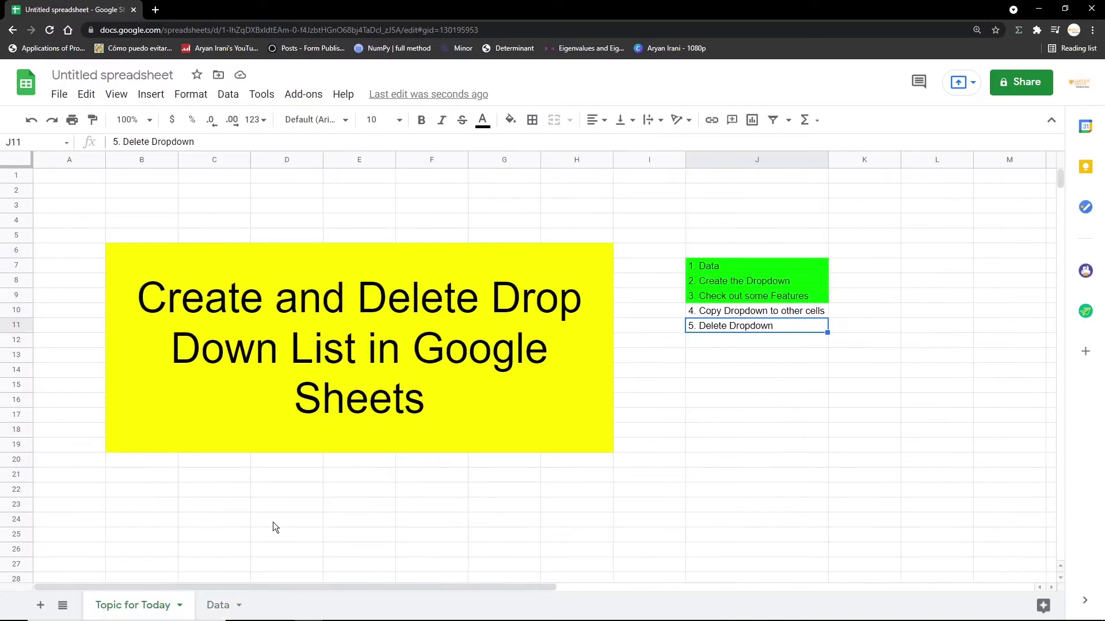
key(Up)
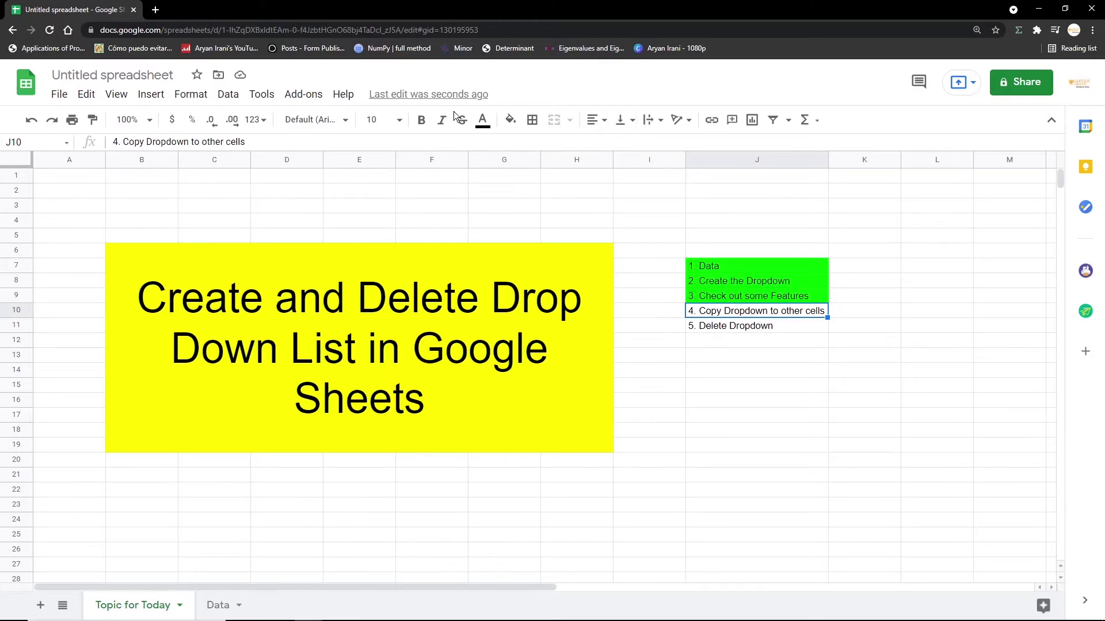
click(510, 120)
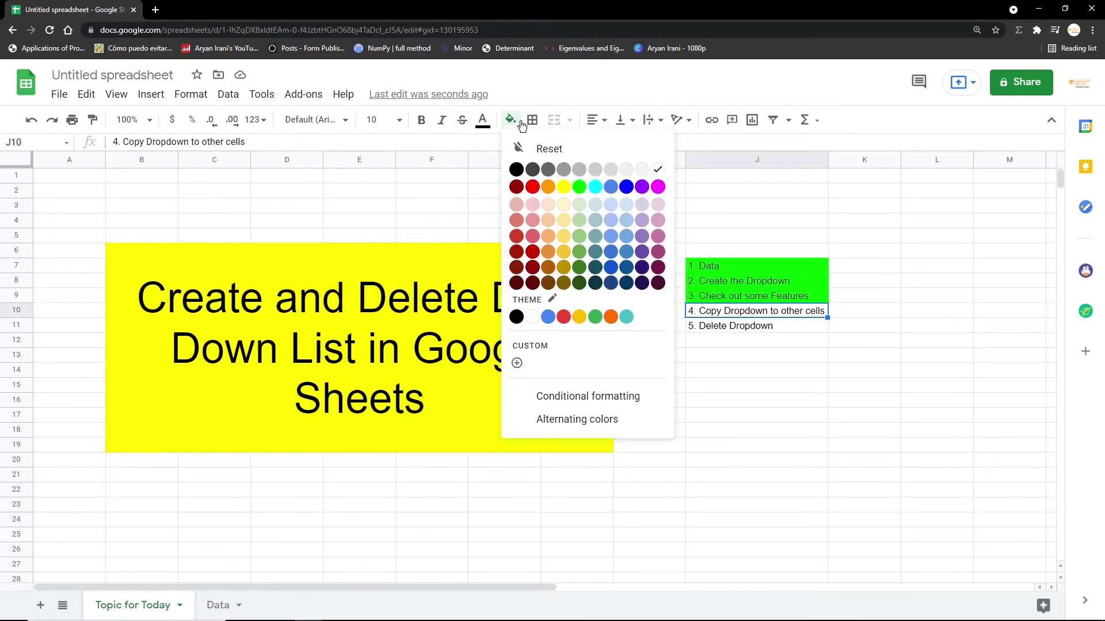
click(579, 187)
click(911, 299)
Step: Remove the data validation rule from C2 on the Data sheet, leaving Blue as plain text
click(219, 598)
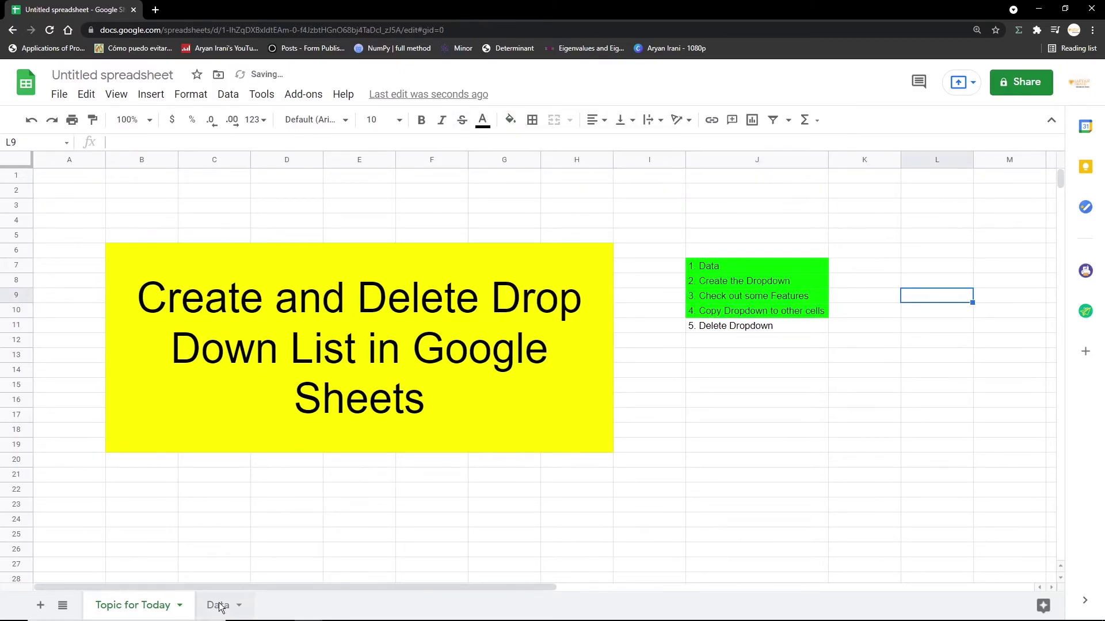
click(306, 191)
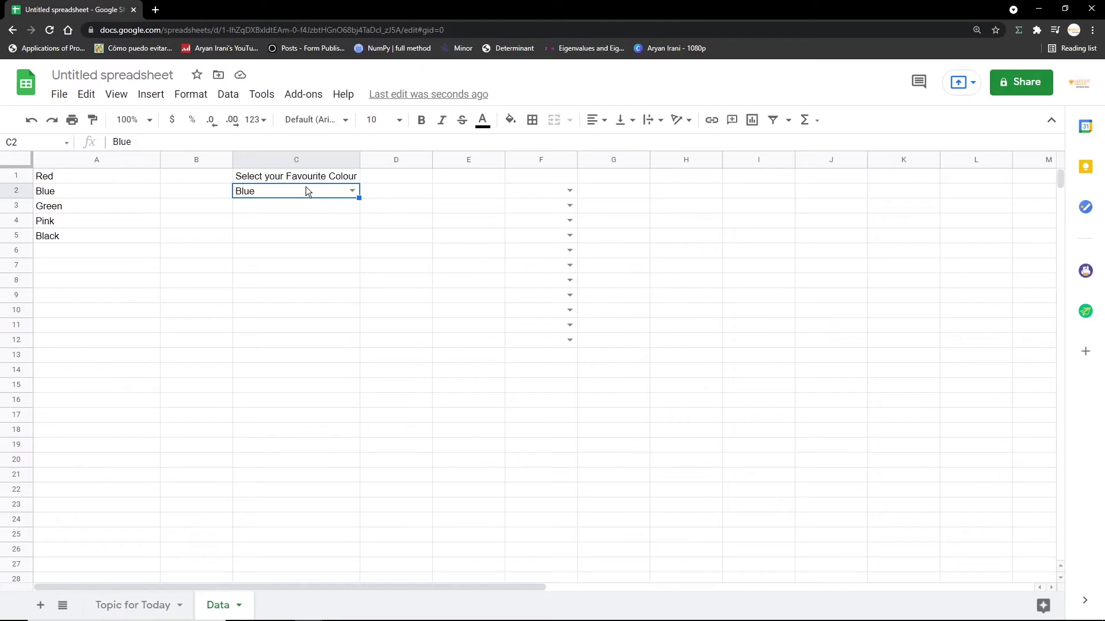
click(227, 94)
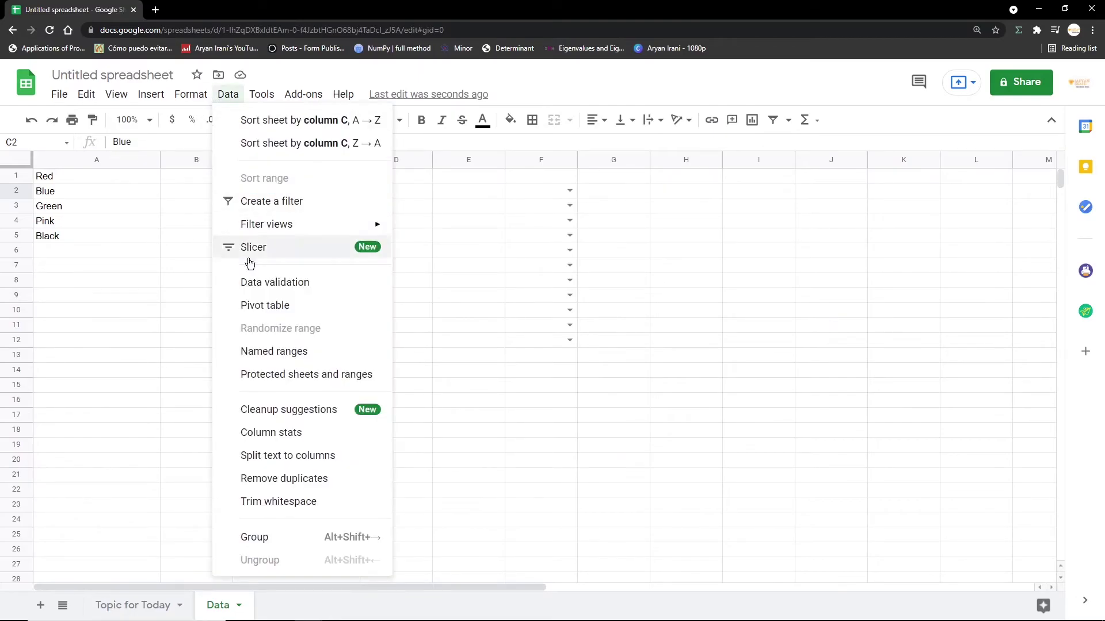
click(270, 284)
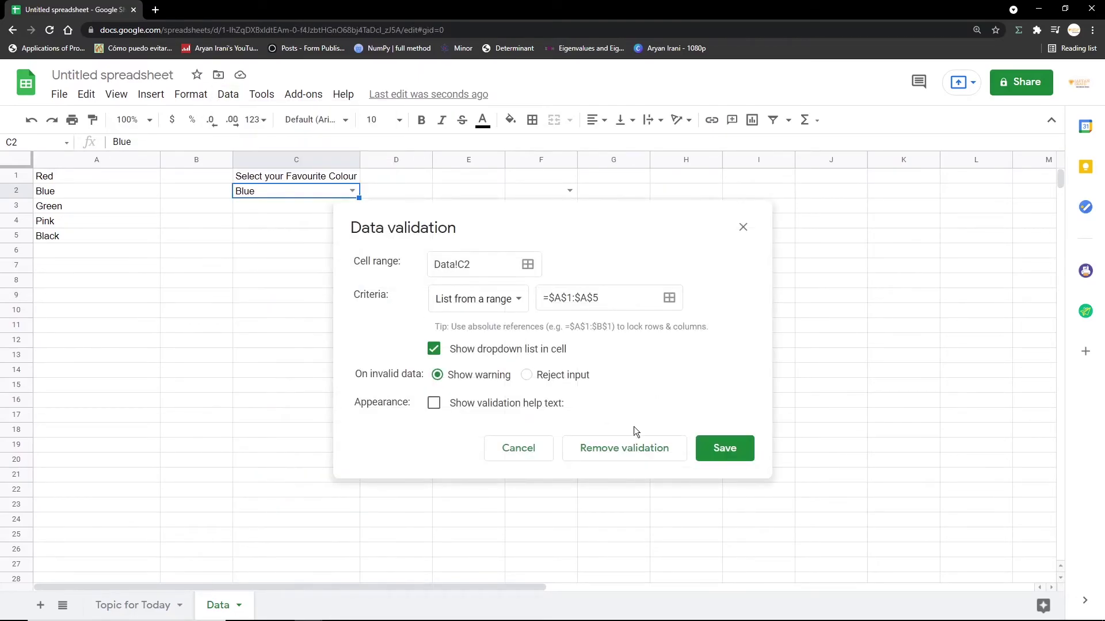
click(646, 454)
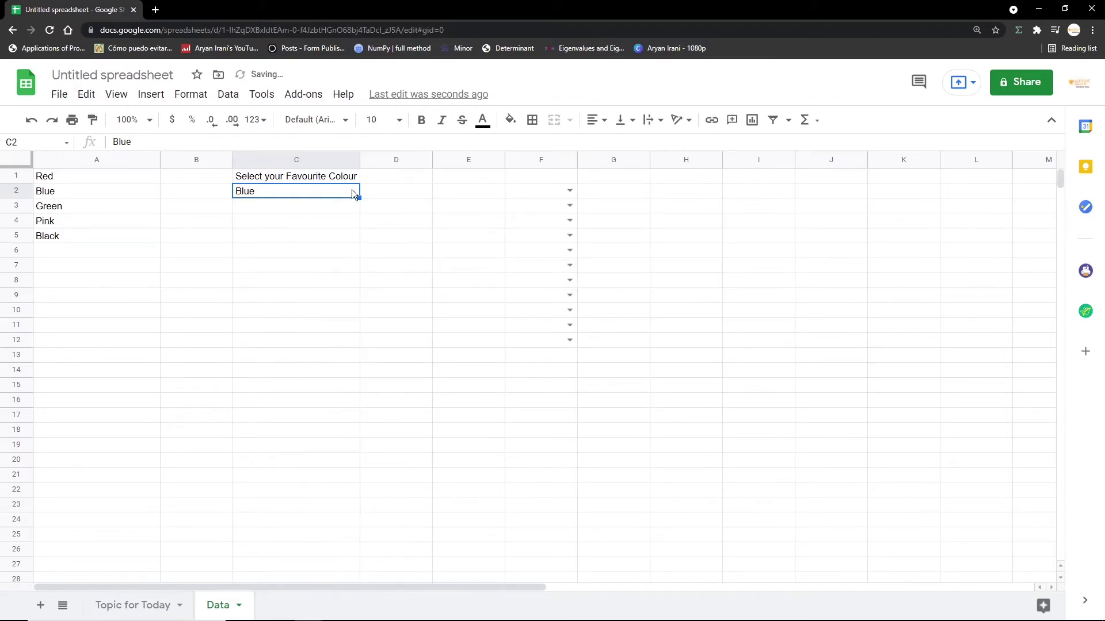
click(307, 209)
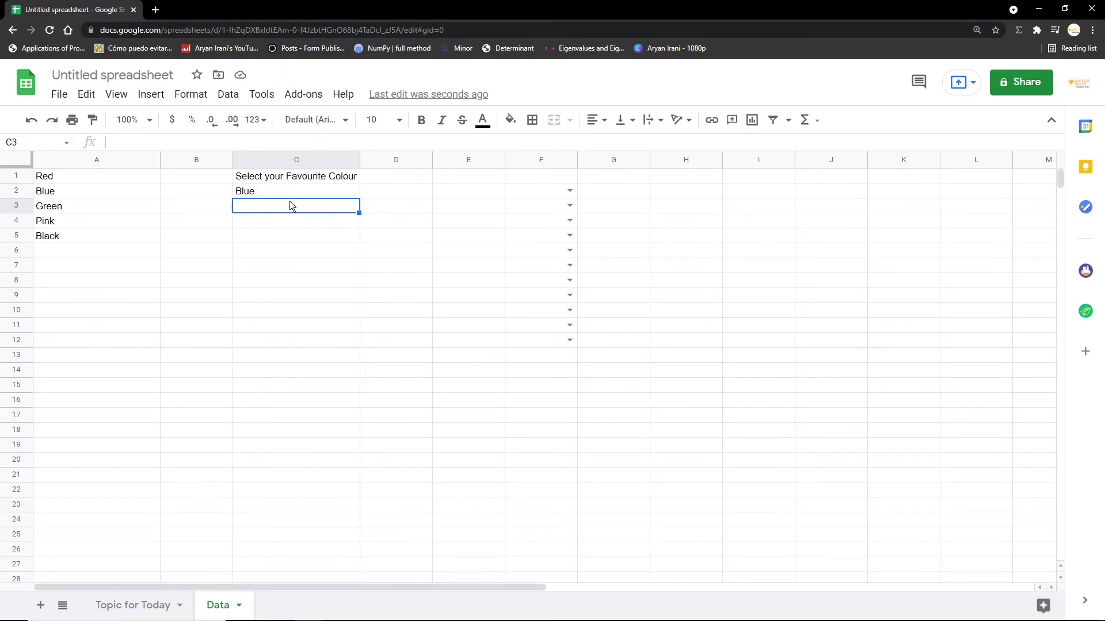
click(167, 602)
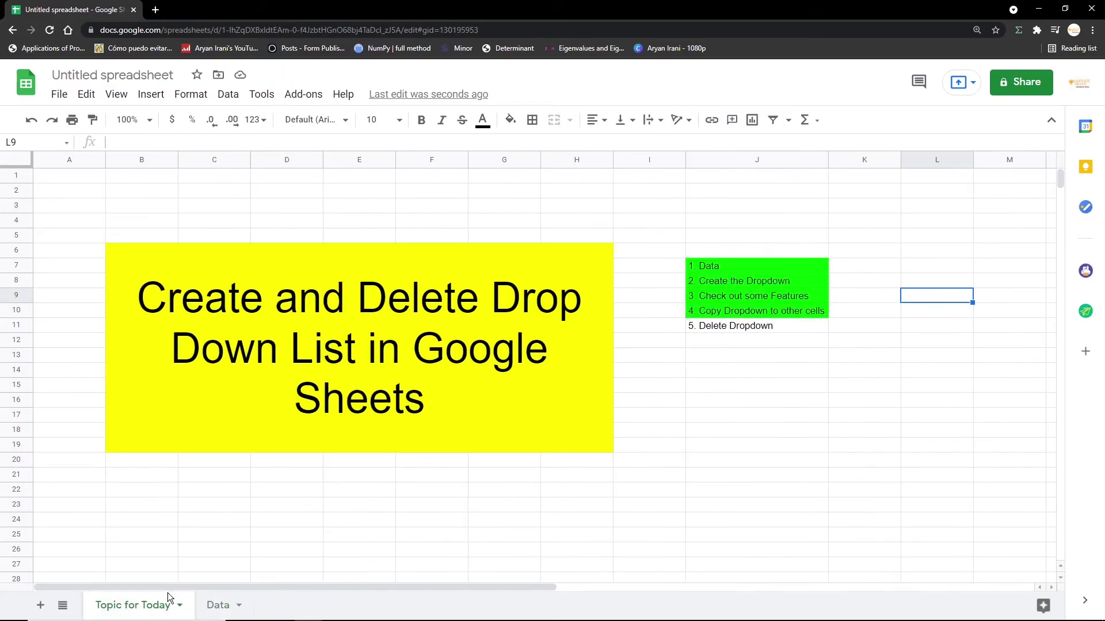